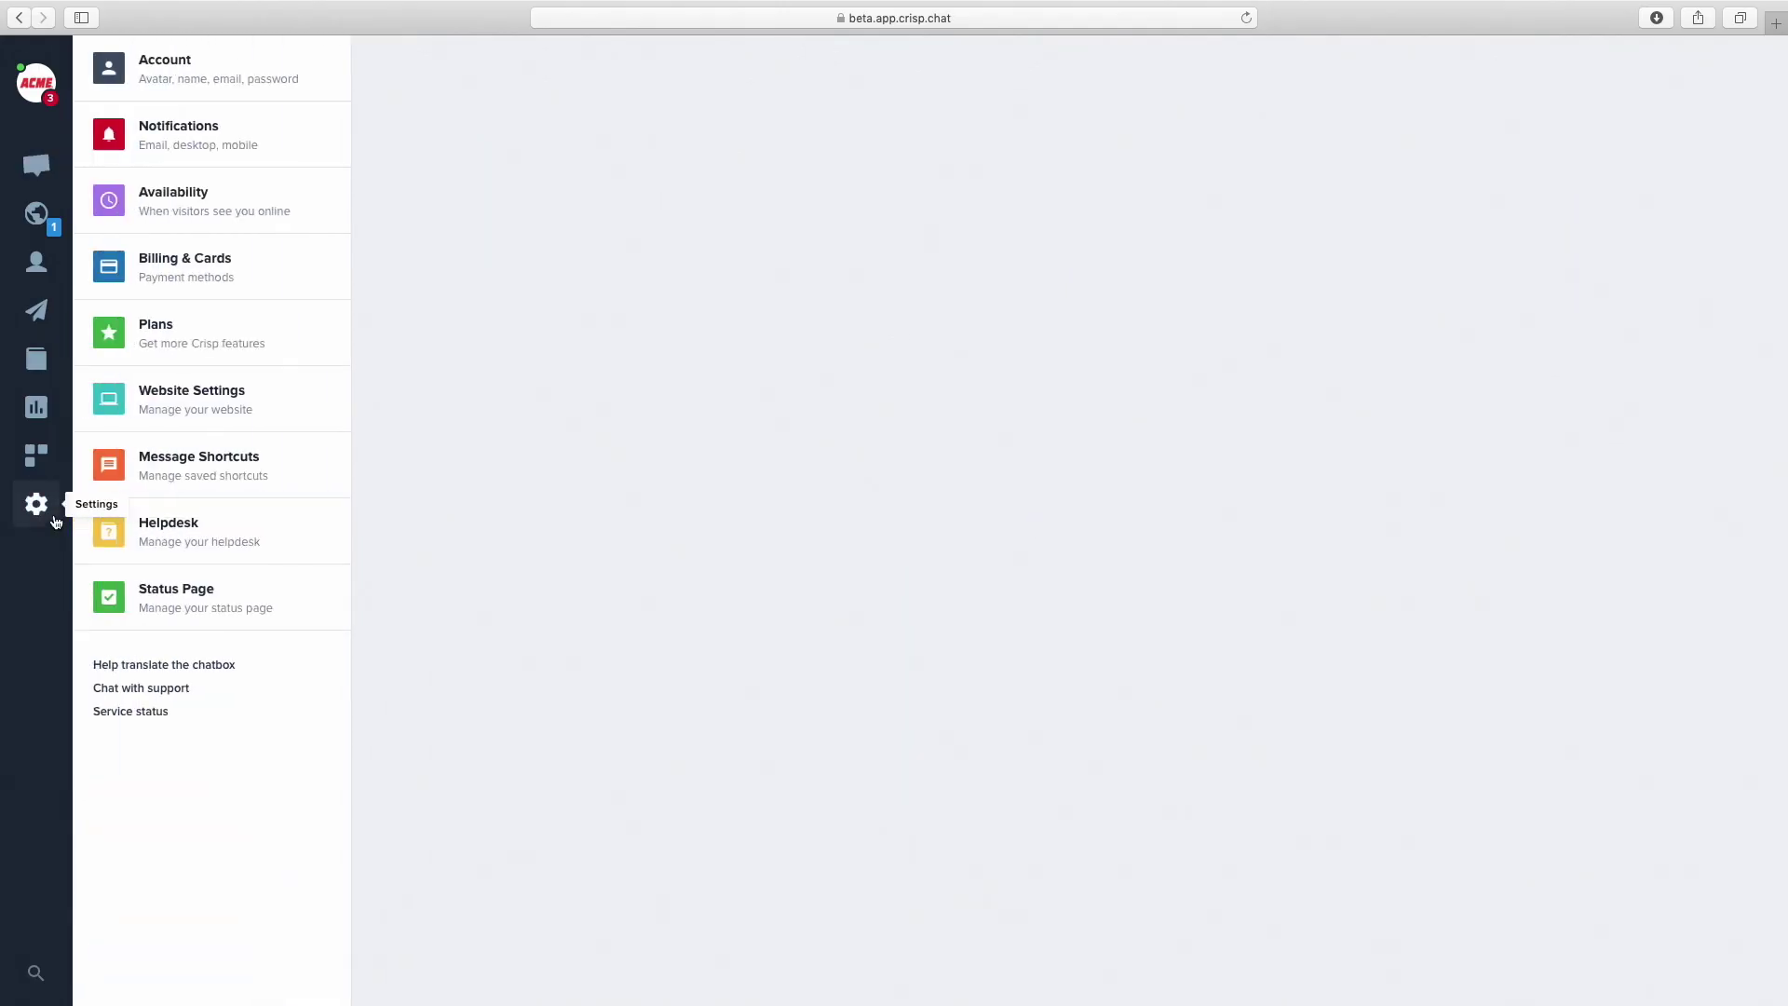
Open Acme Shop's HTML chatbox setup instructions and select the entire script code
left_click(173, 407)
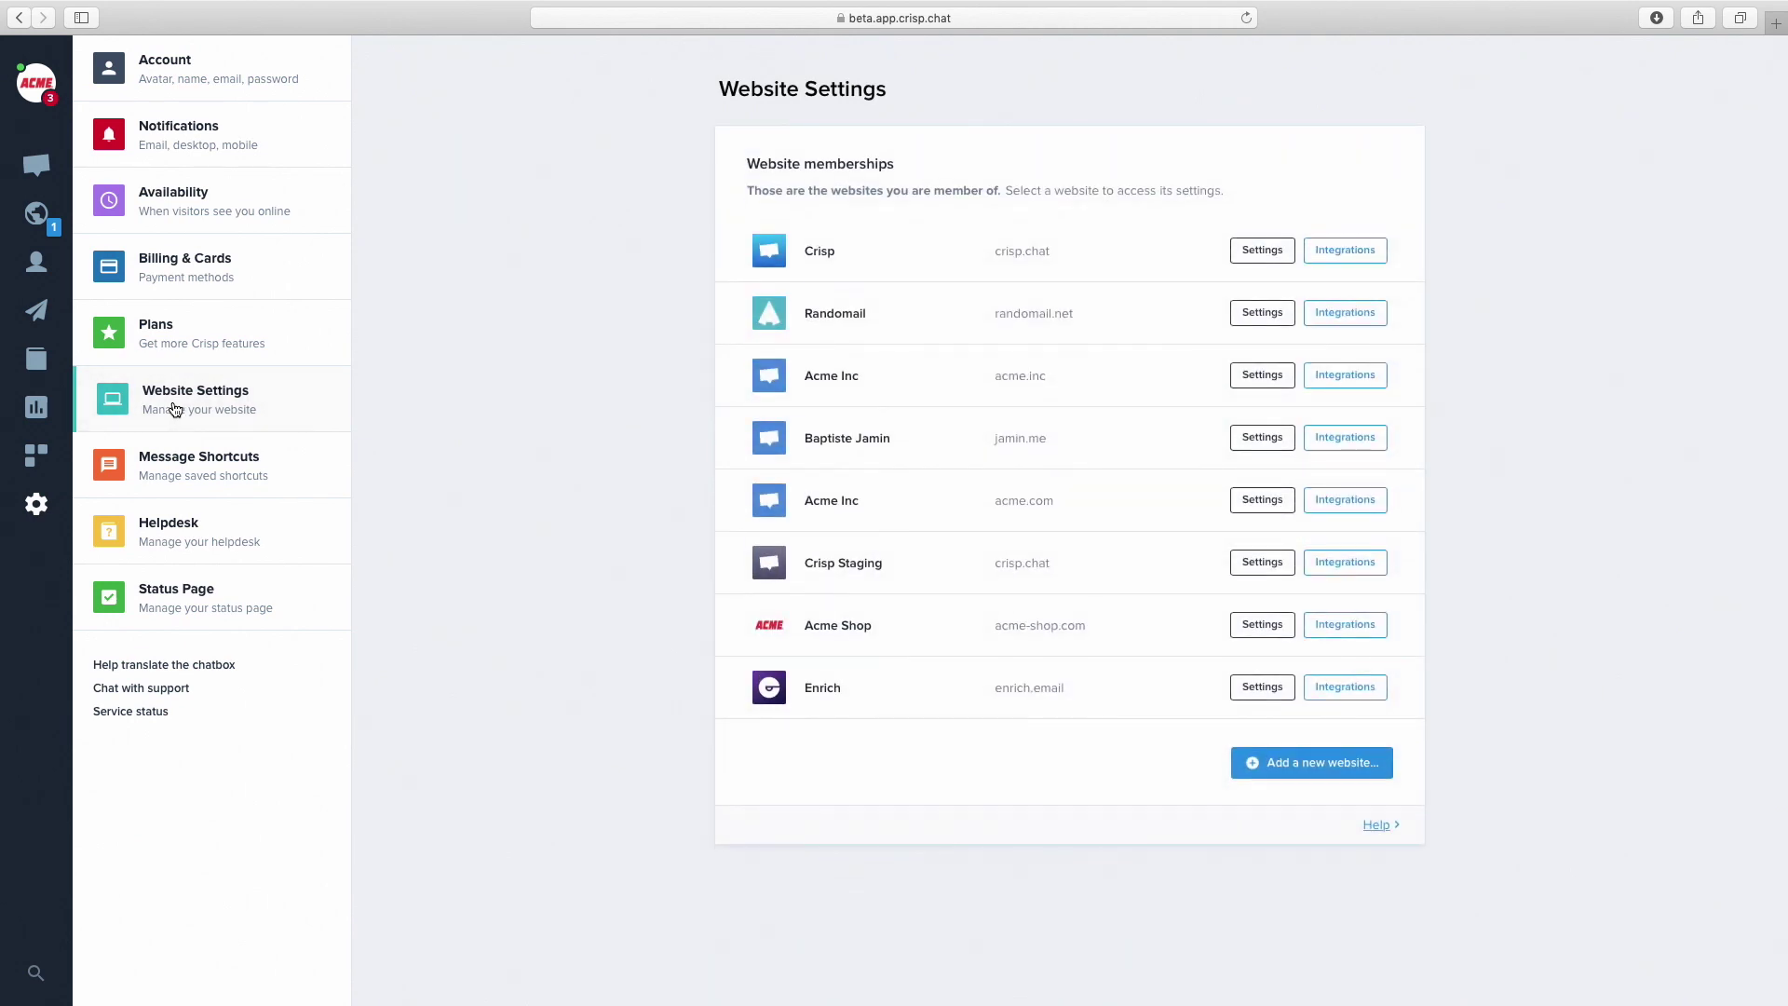
left_click(866, 642)
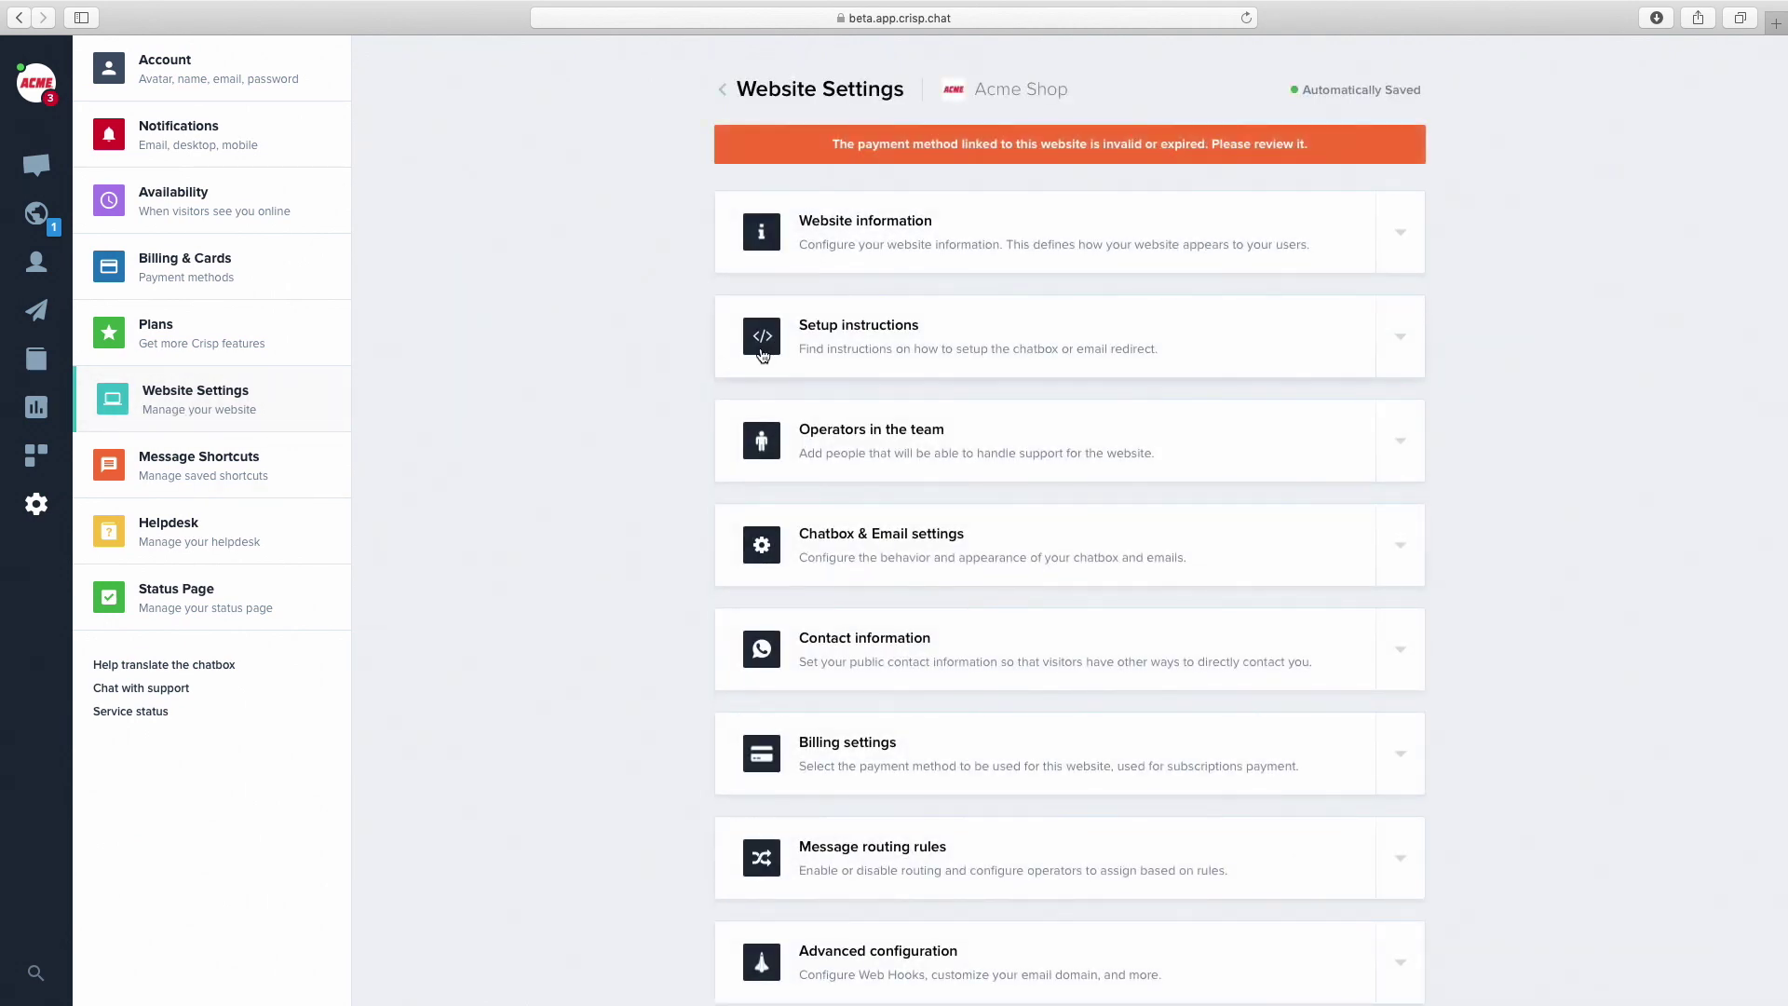
left_click(763, 356)
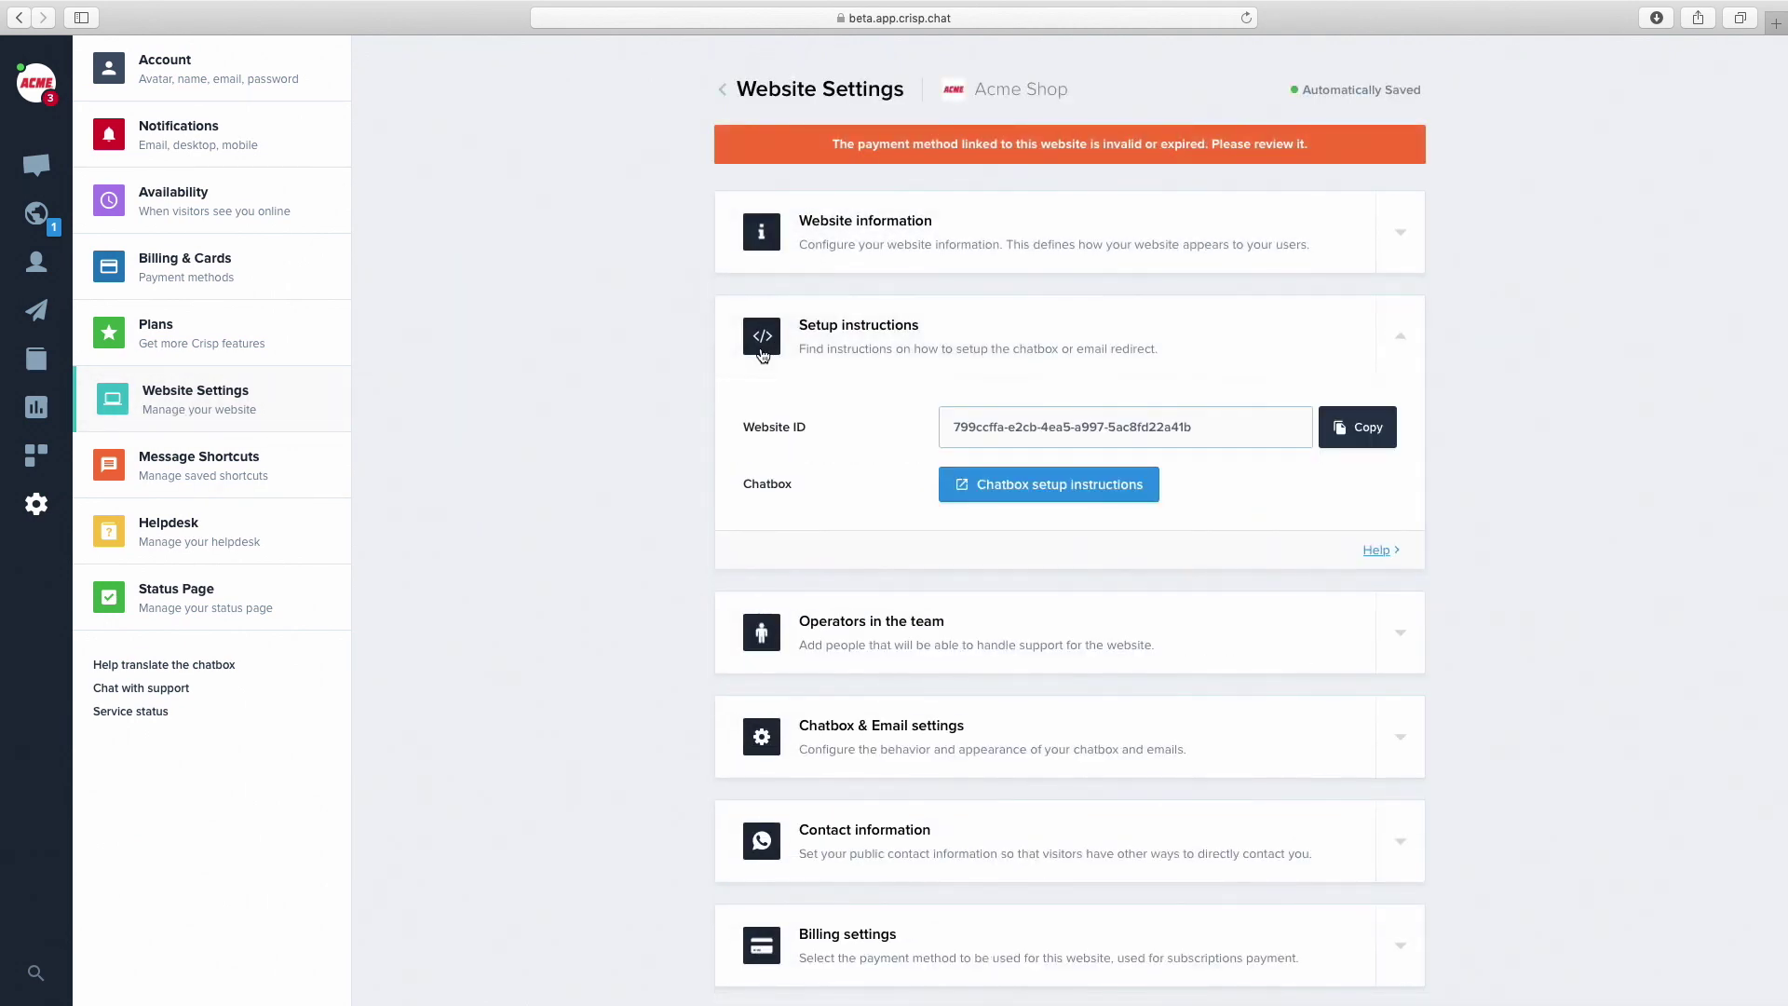
left_click(1014, 489)
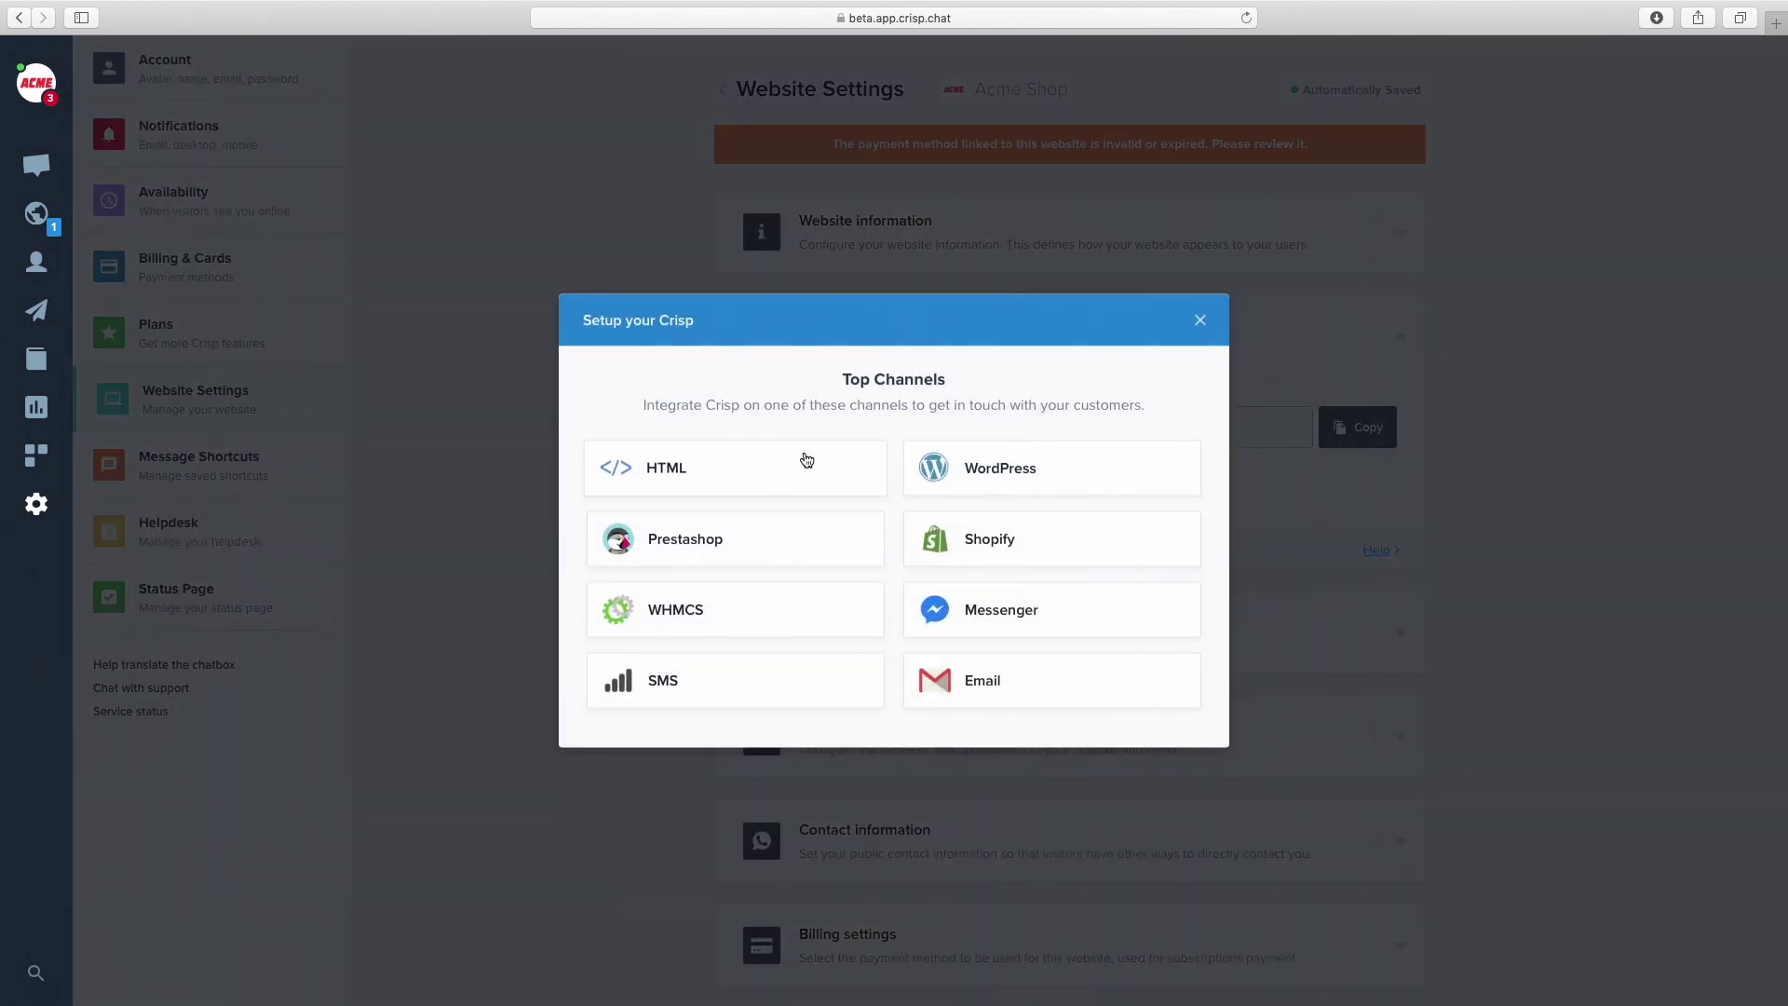
left_click(694, 475)
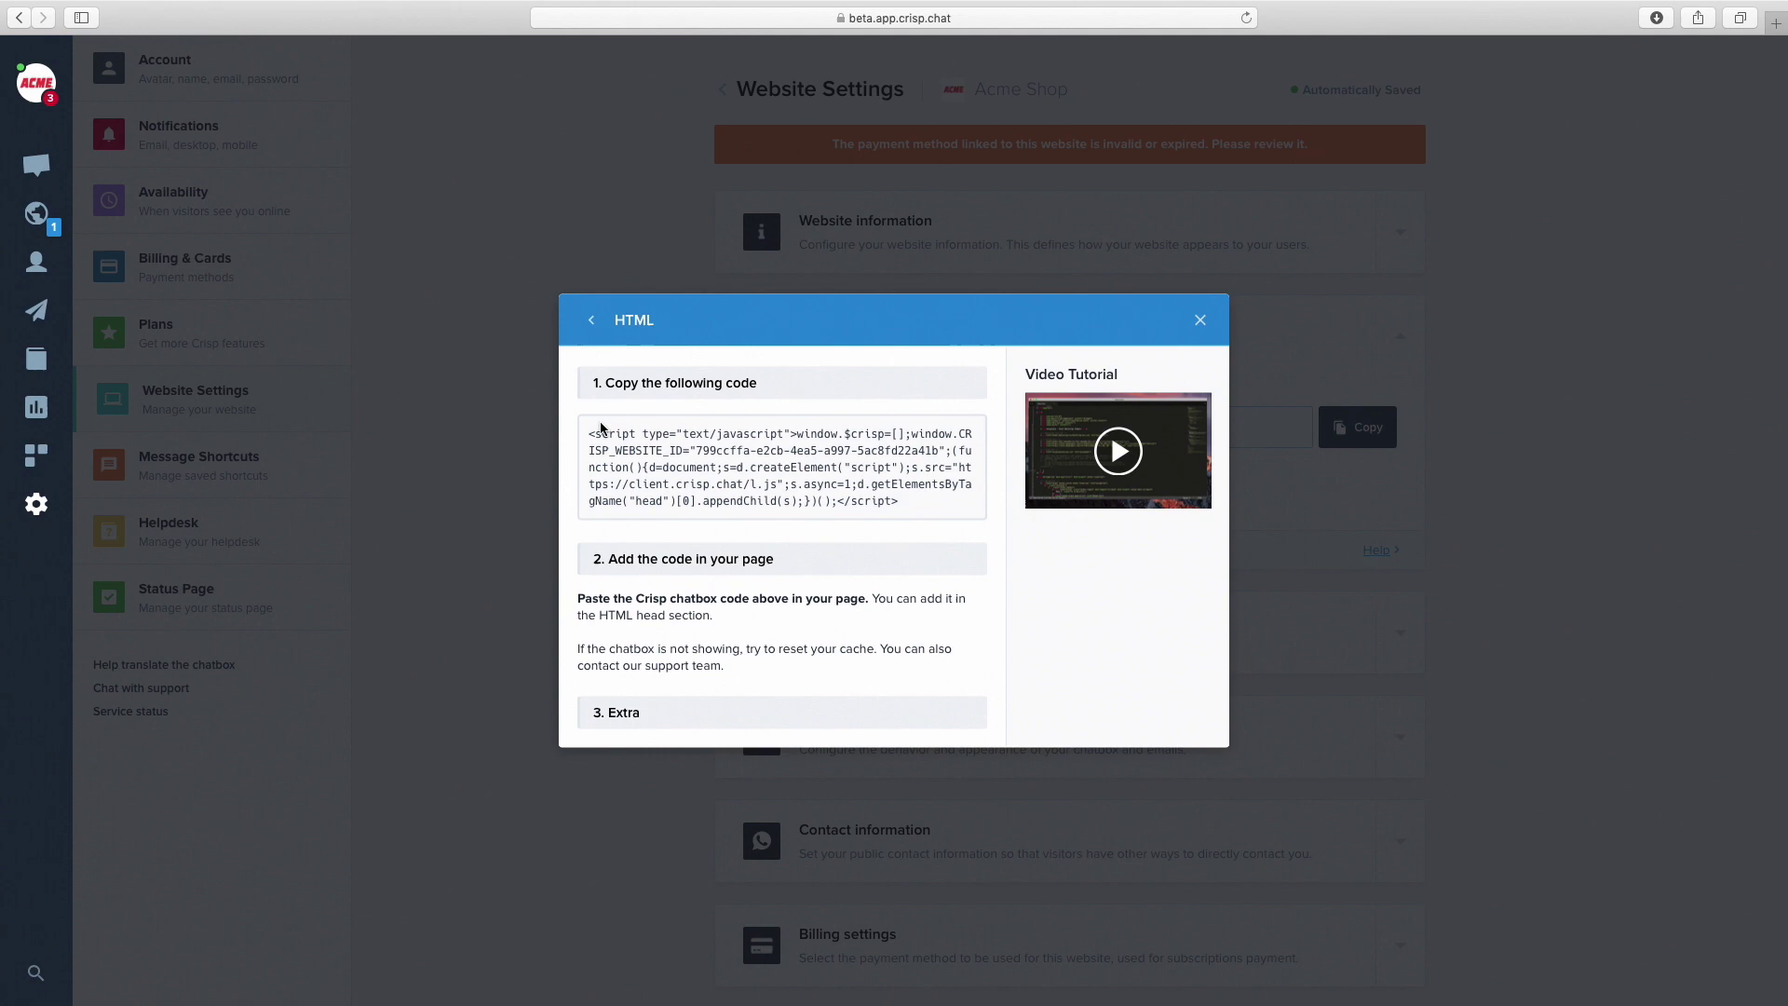
left_click_drag(589, 434, 914, 497)
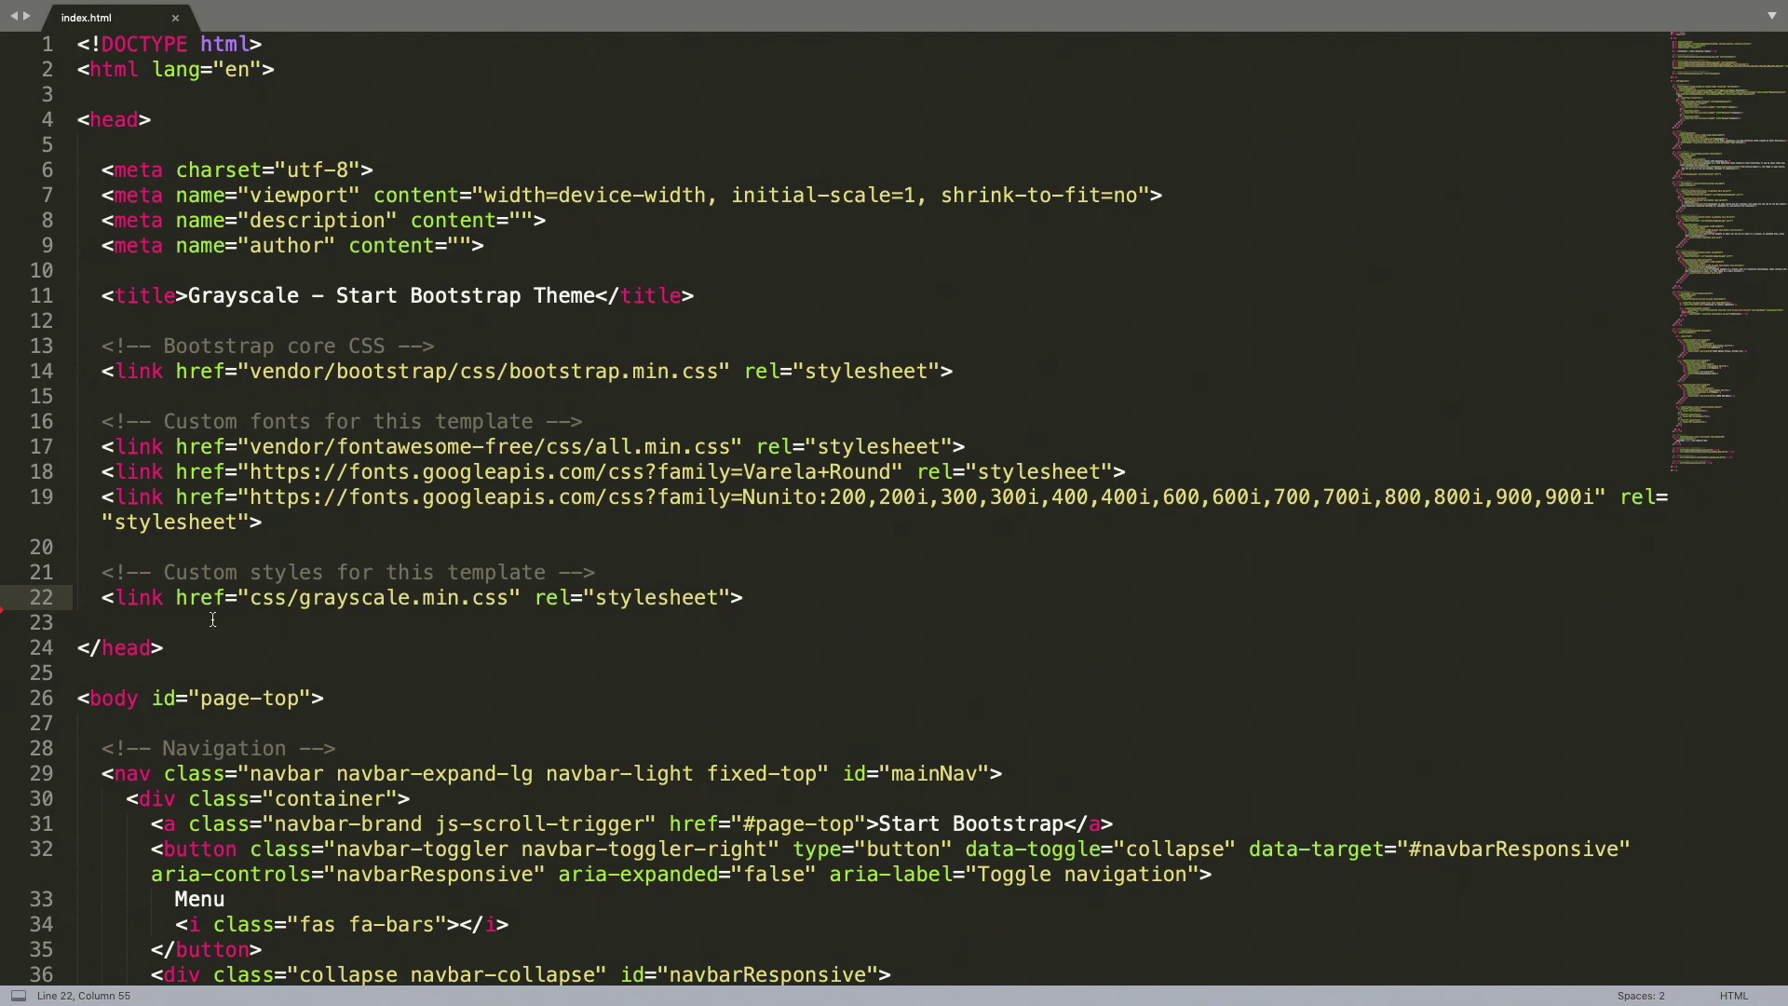
Paste the Crisp script after index.html's stylesheet link, save, and reload the Grayscale page
key("Down")
key("Down")
key("shift+Home")
left_click(732, 597)
key("Return")
key("Return")
key("super+v")
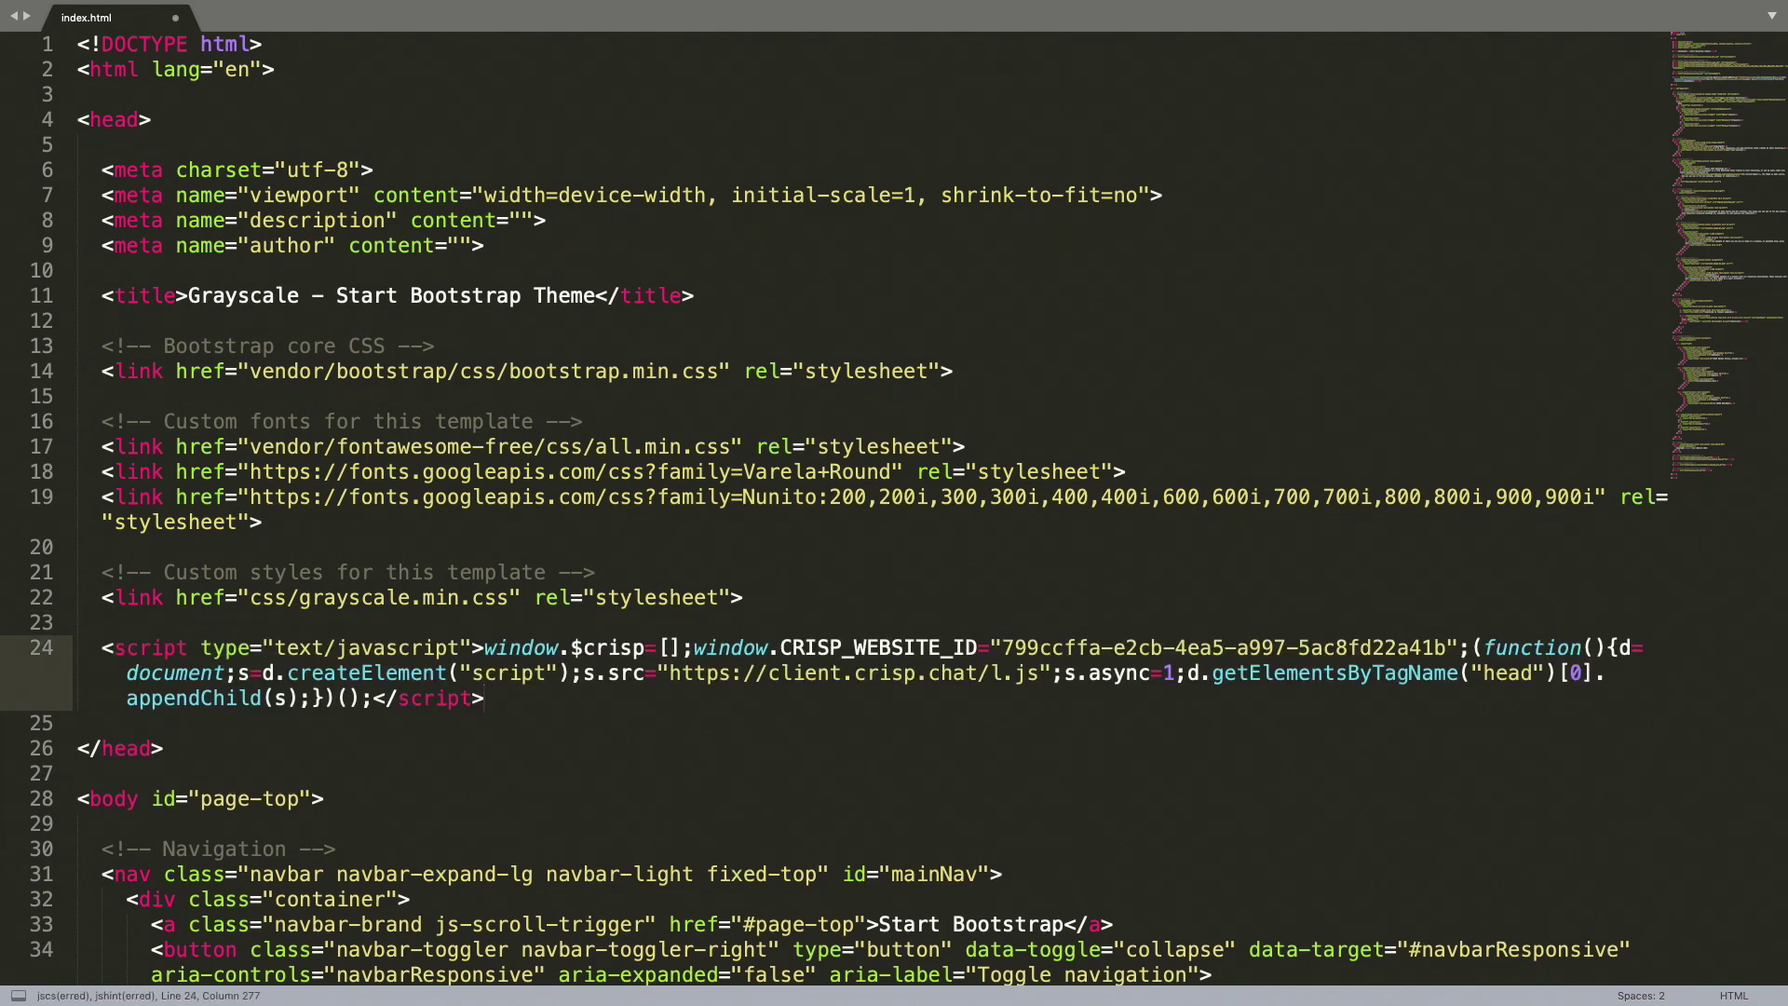
key("super+s")
key("super+Tab")
key("super+r")
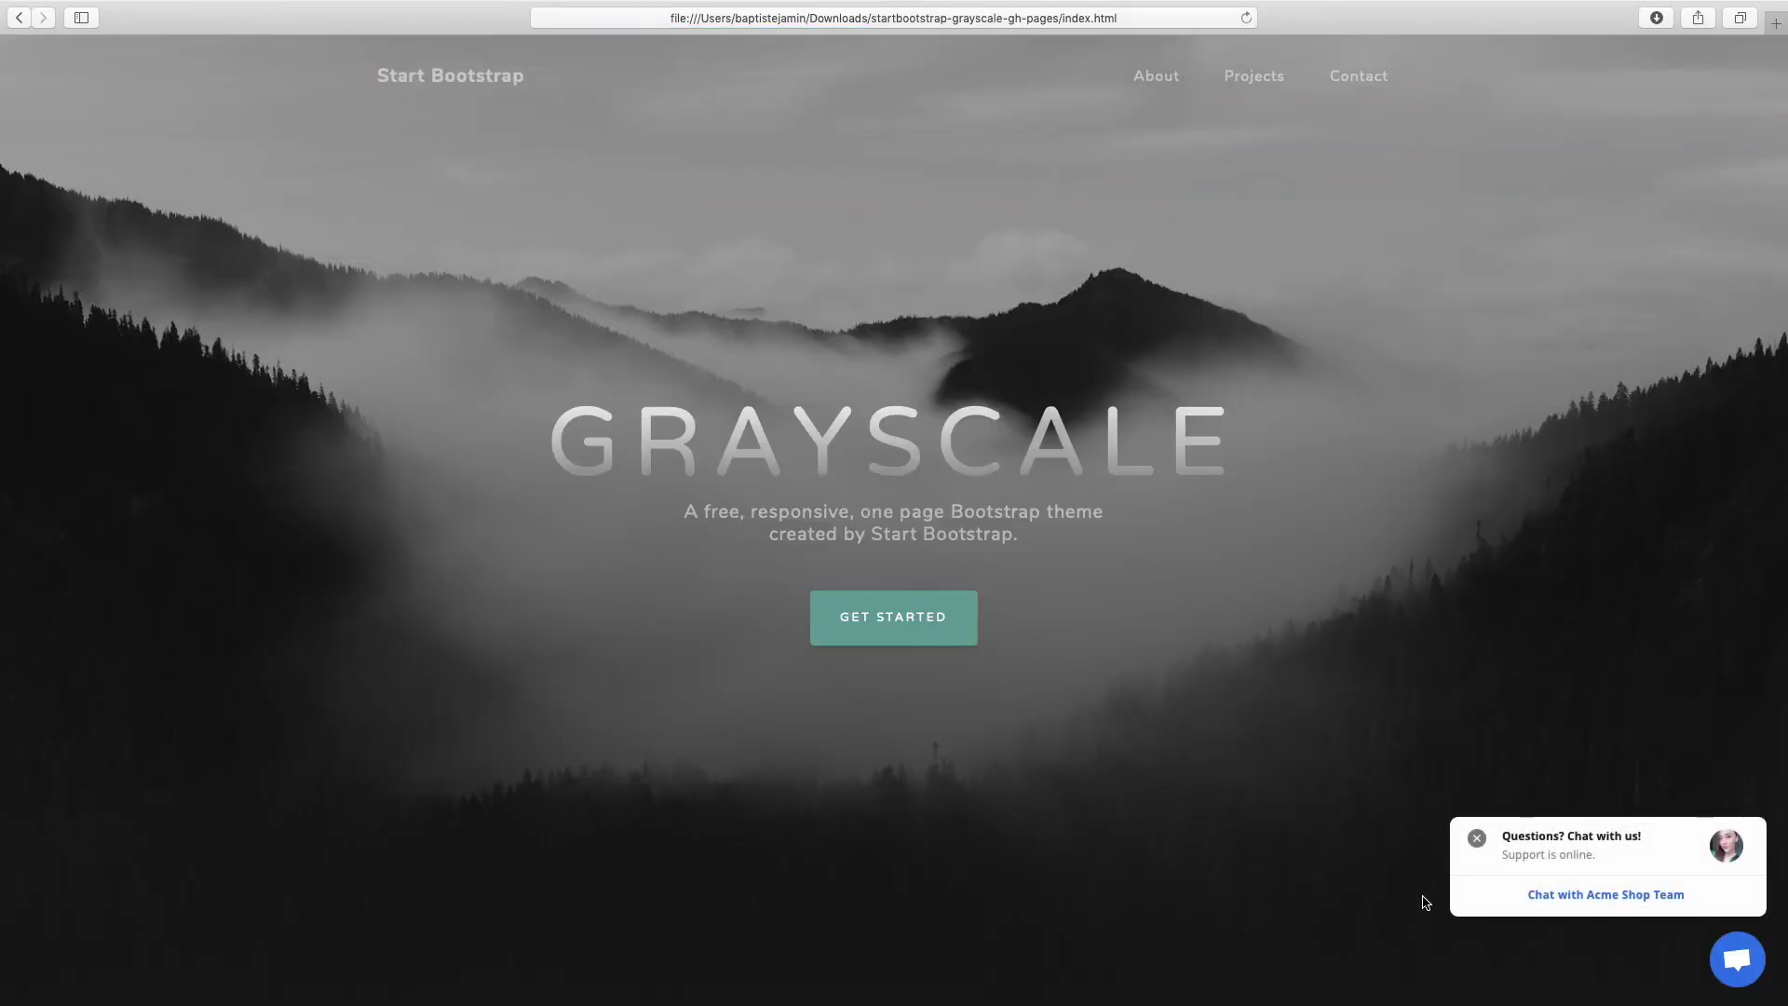
Open the Crisp chat panel on the Grayscale page and send 'Hello'
left_click(1589, 892)
type("He")
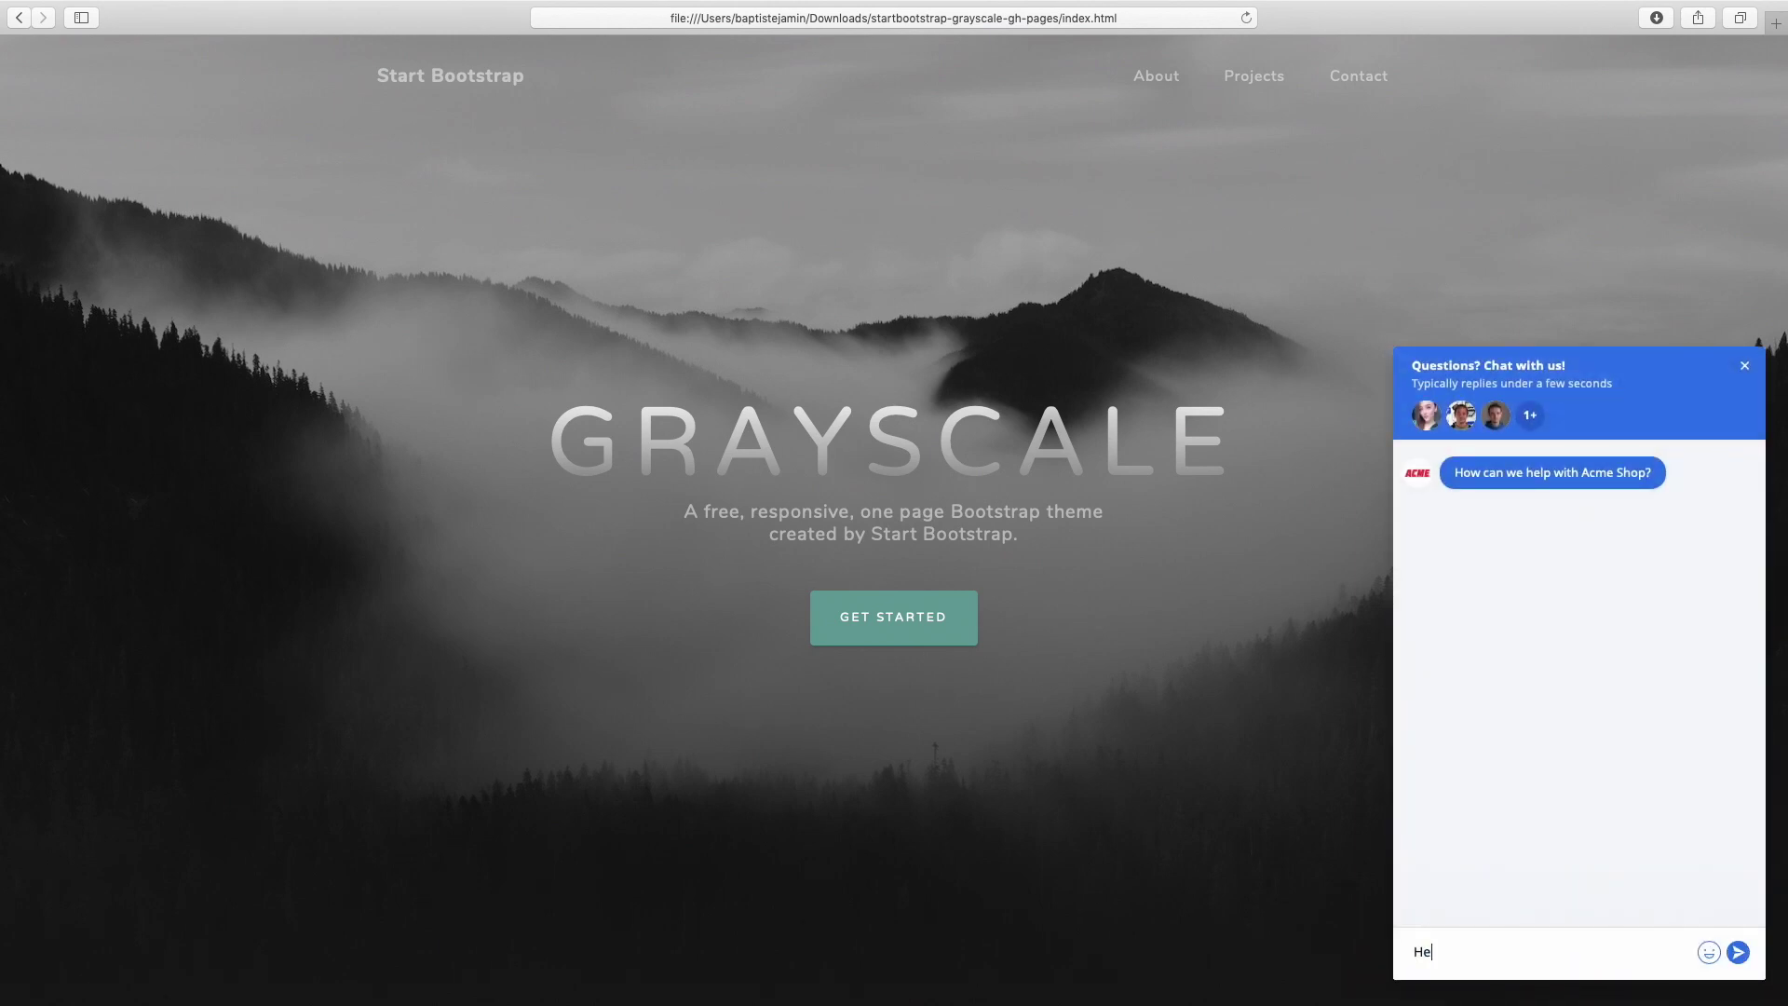
type("llo")
key("Return")
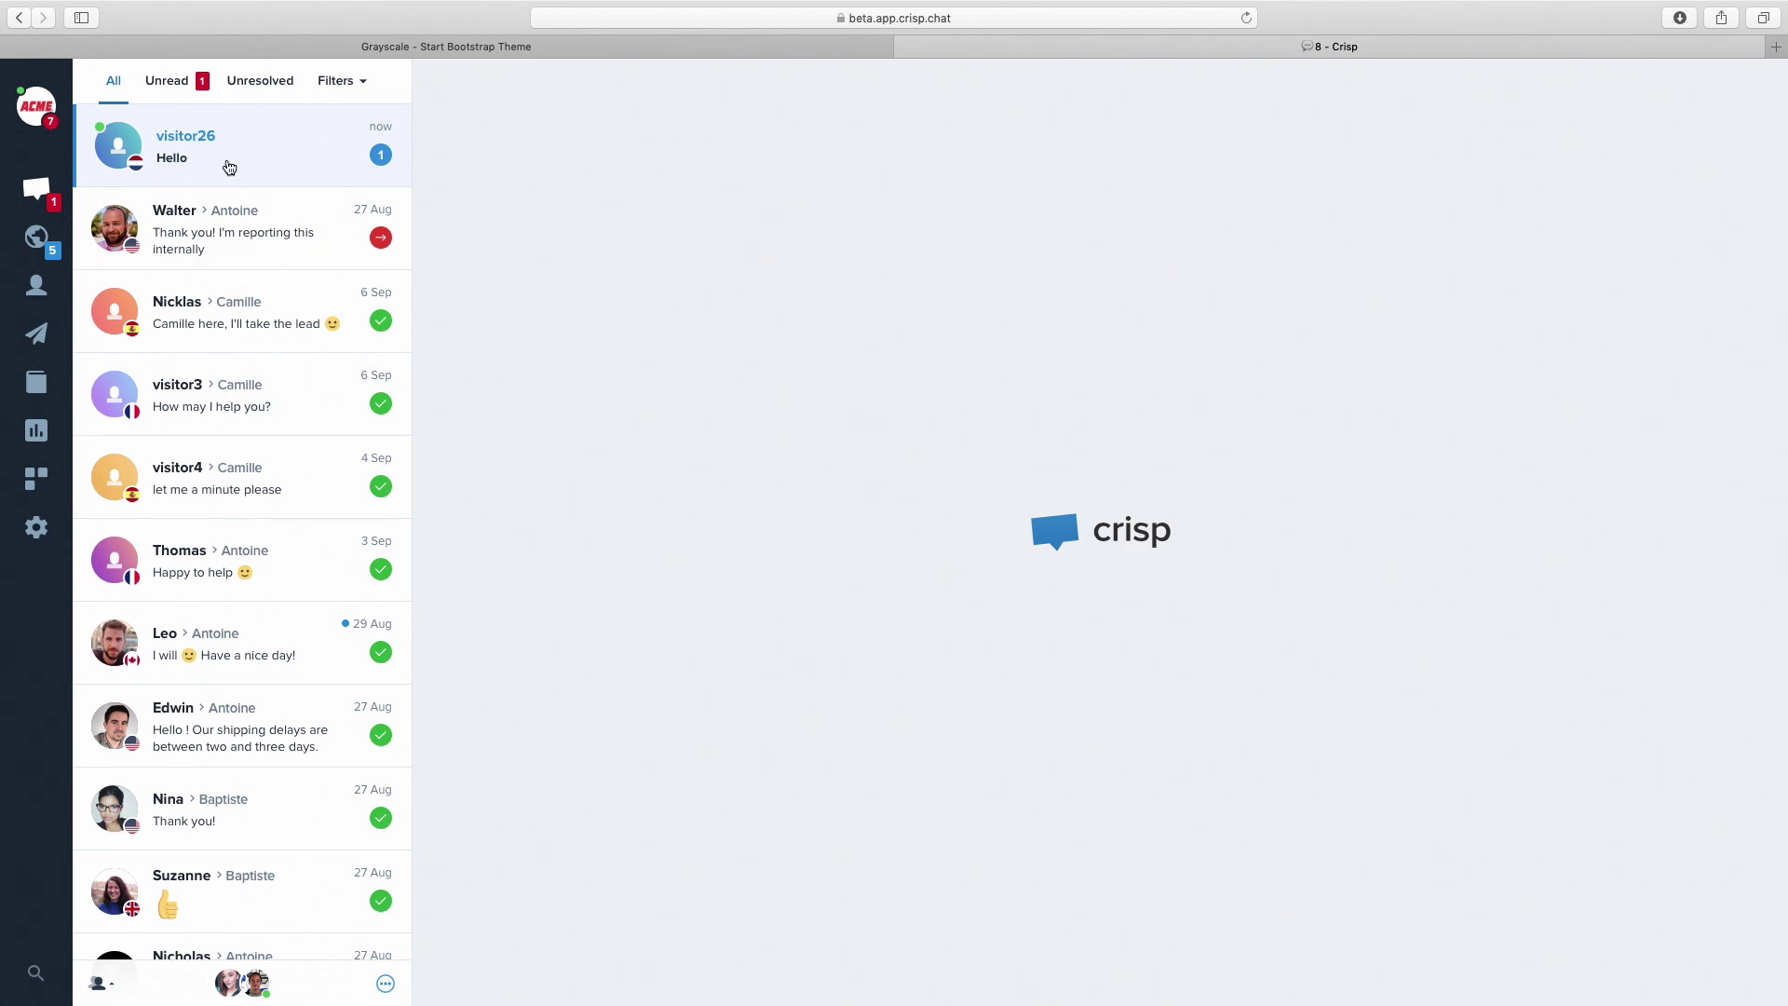
Reply 'Hi there' to visitor26, view the reply on the Grayscale page, then open Settings
left_click(229, 166)
type("Hi there")
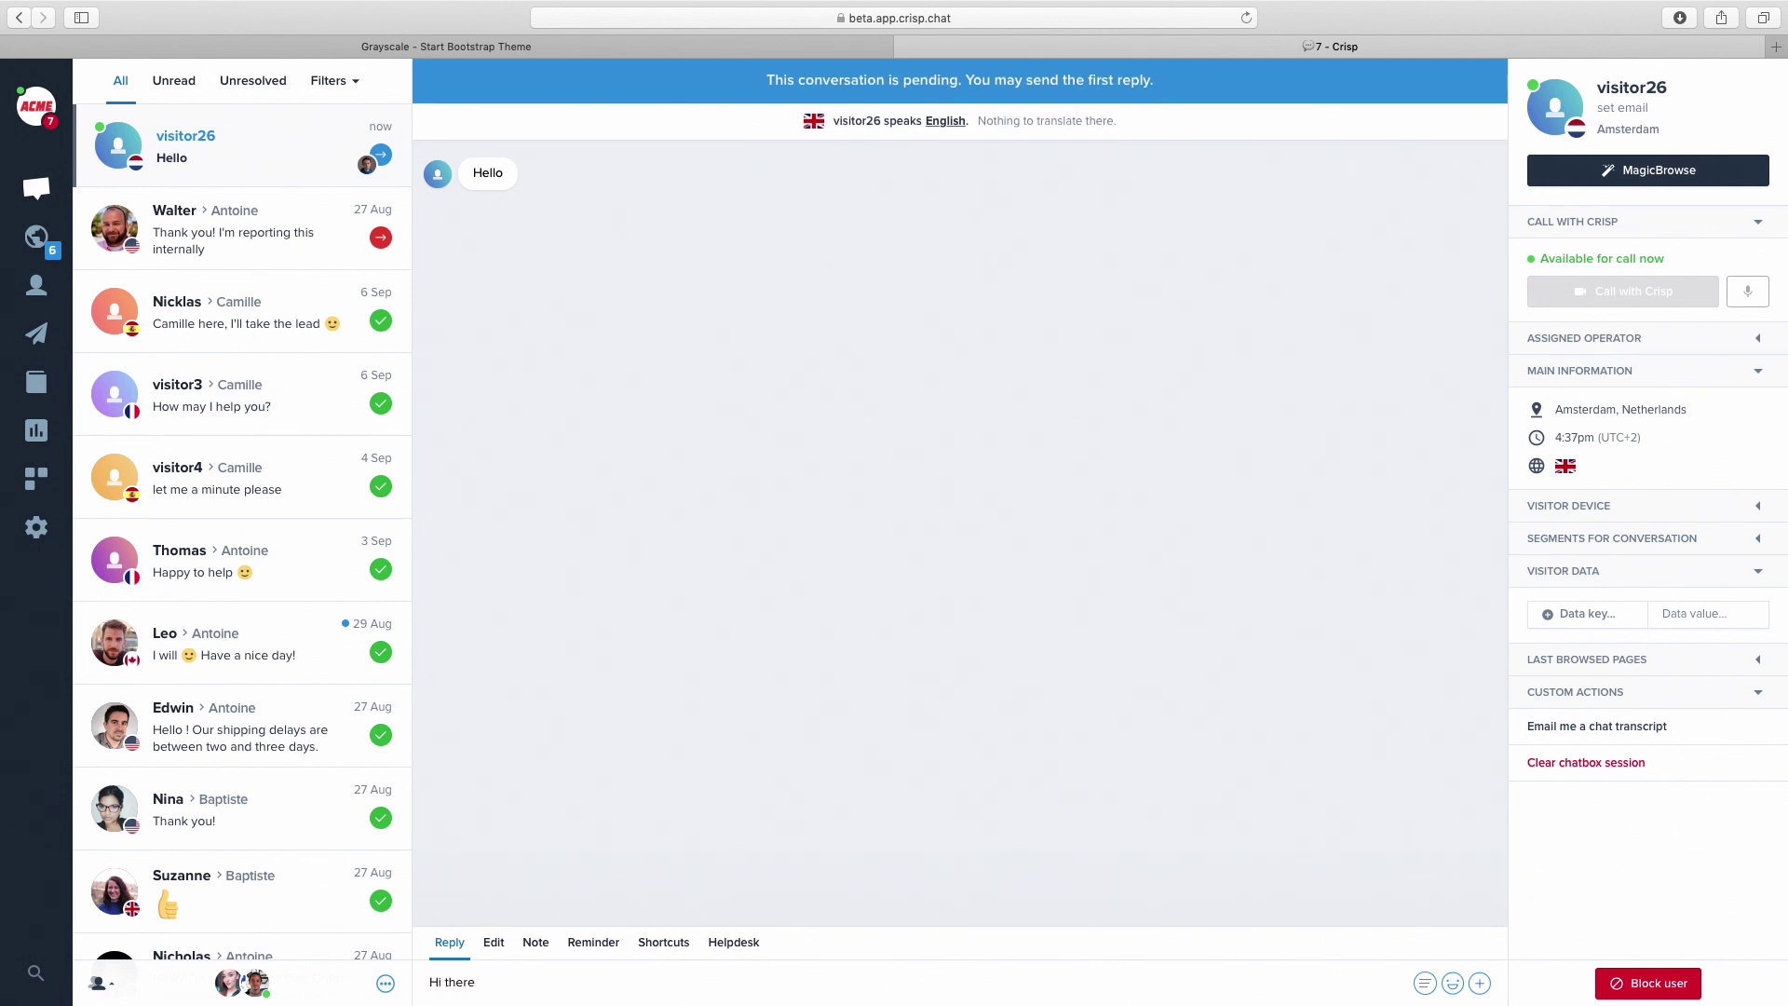
key("Return")
key("ctrl+shift+Tab")
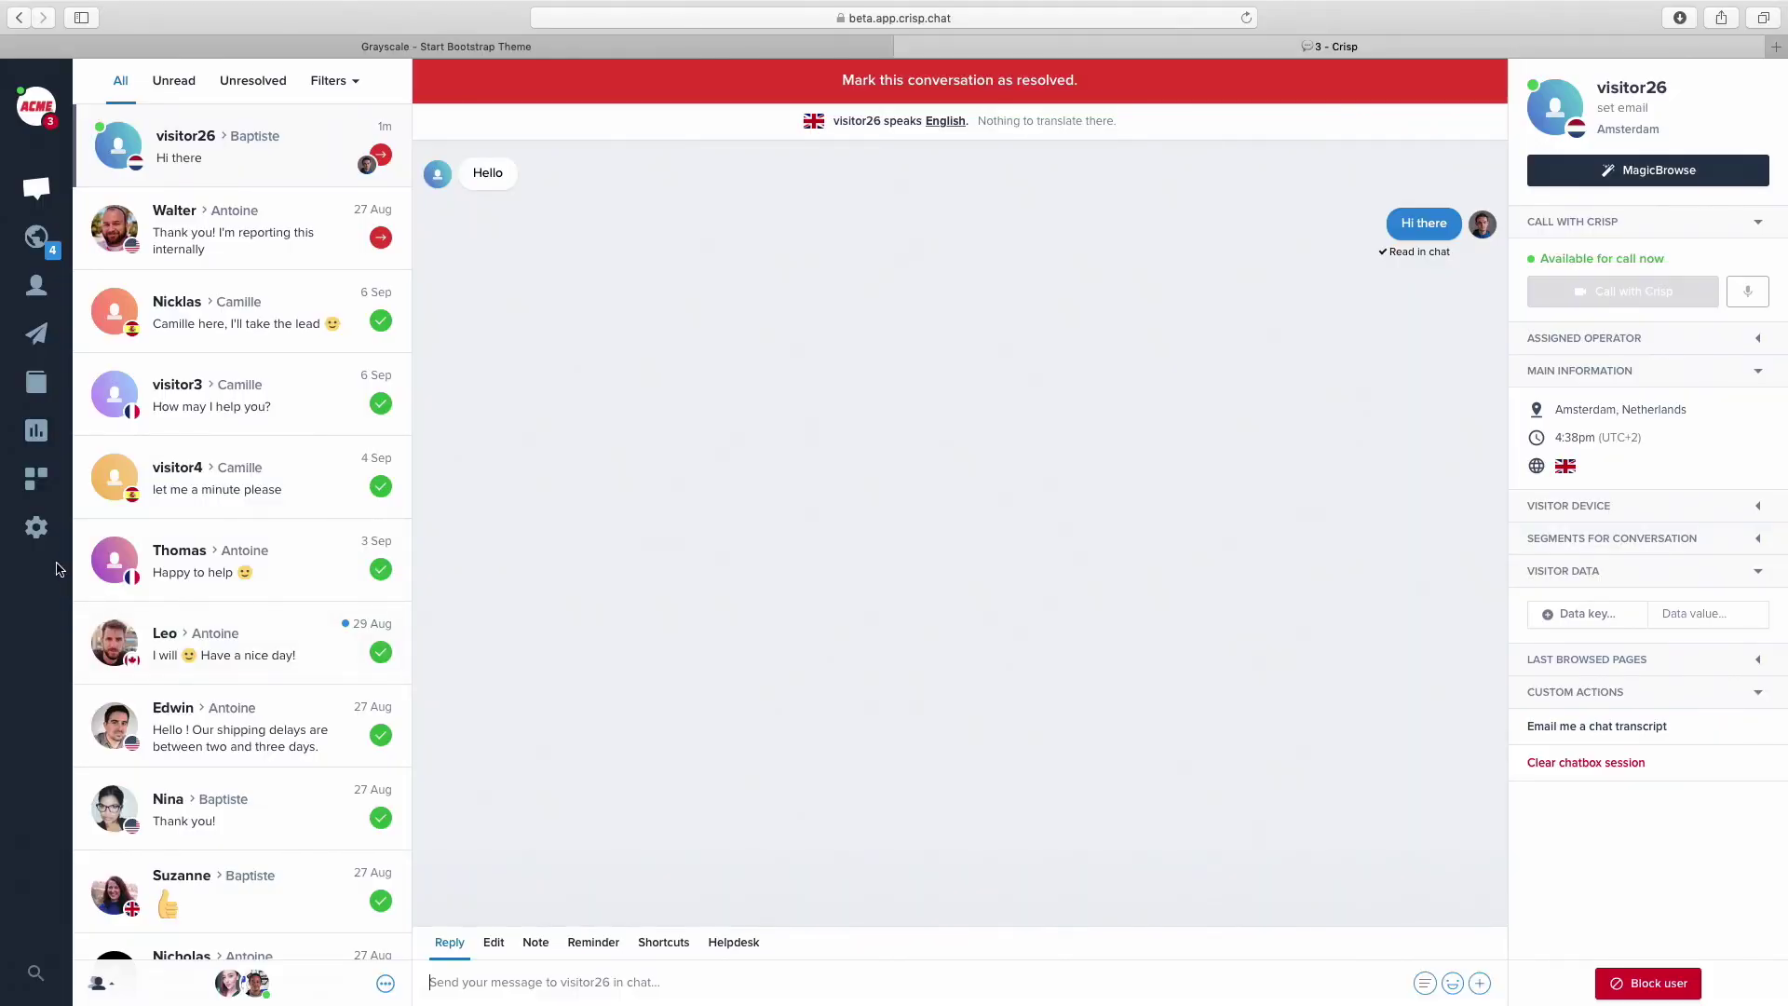
left_click(38, 527)
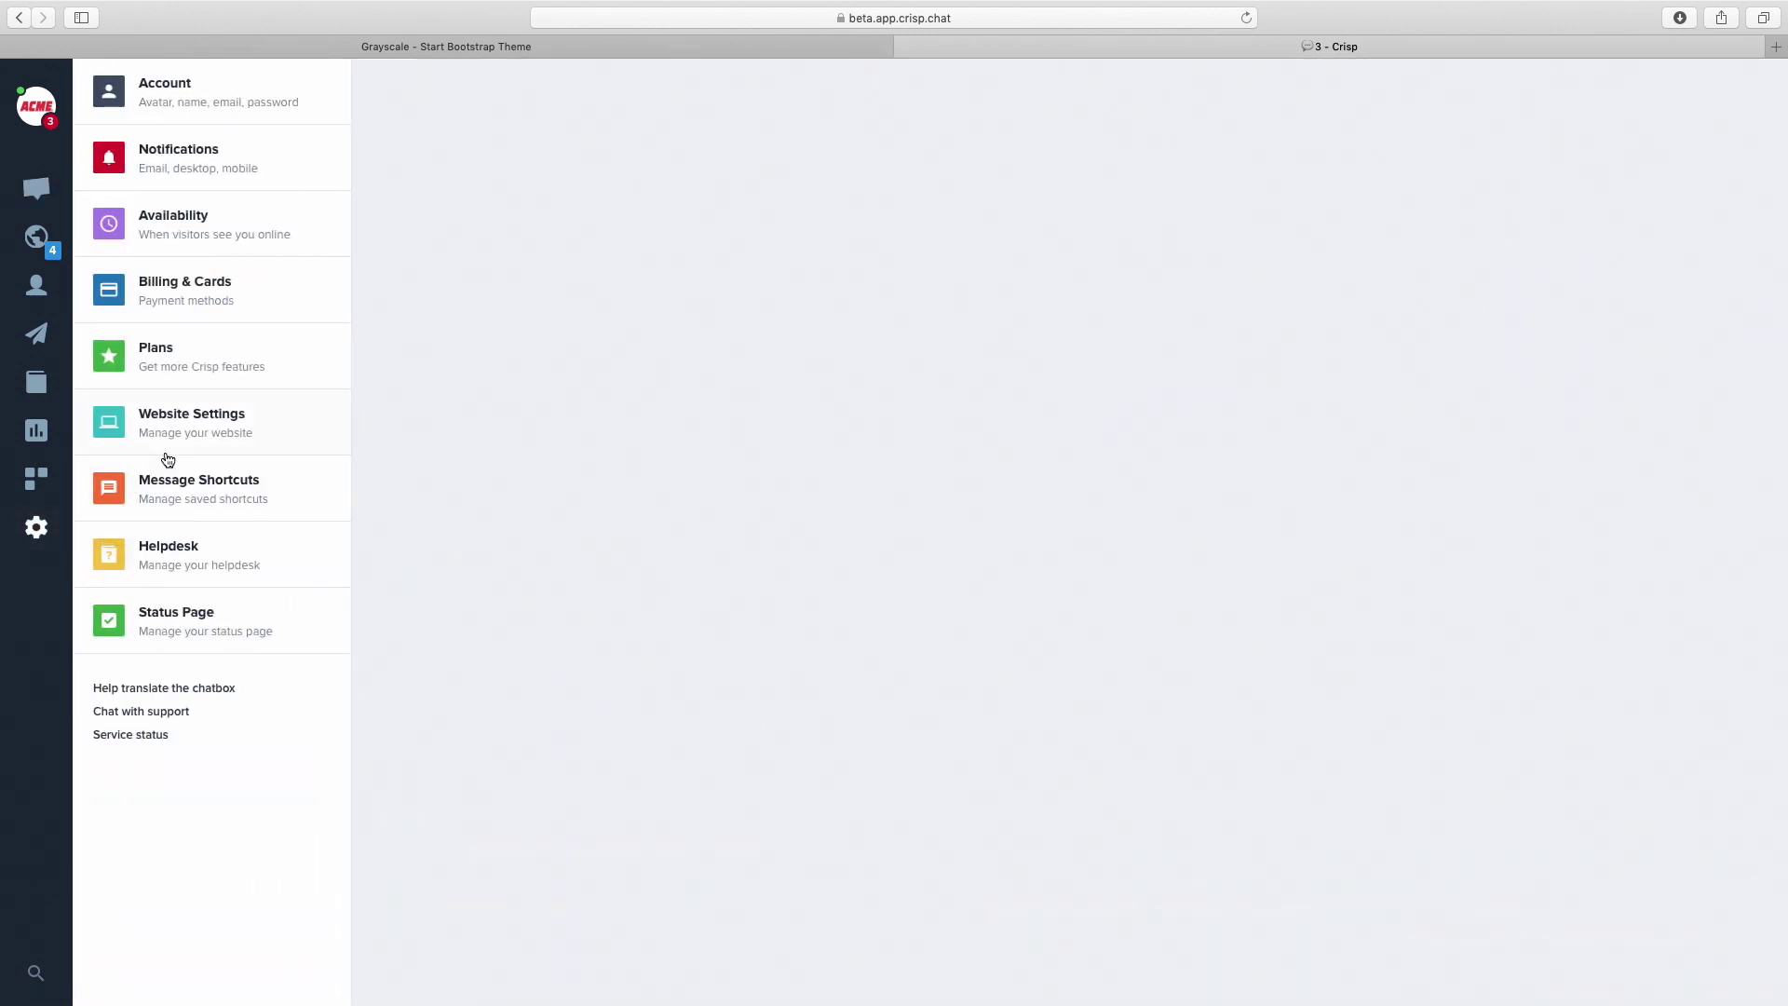
Give Acme Shop's chatbox appearance the Red colour theme and French language
left_click(167, 447)
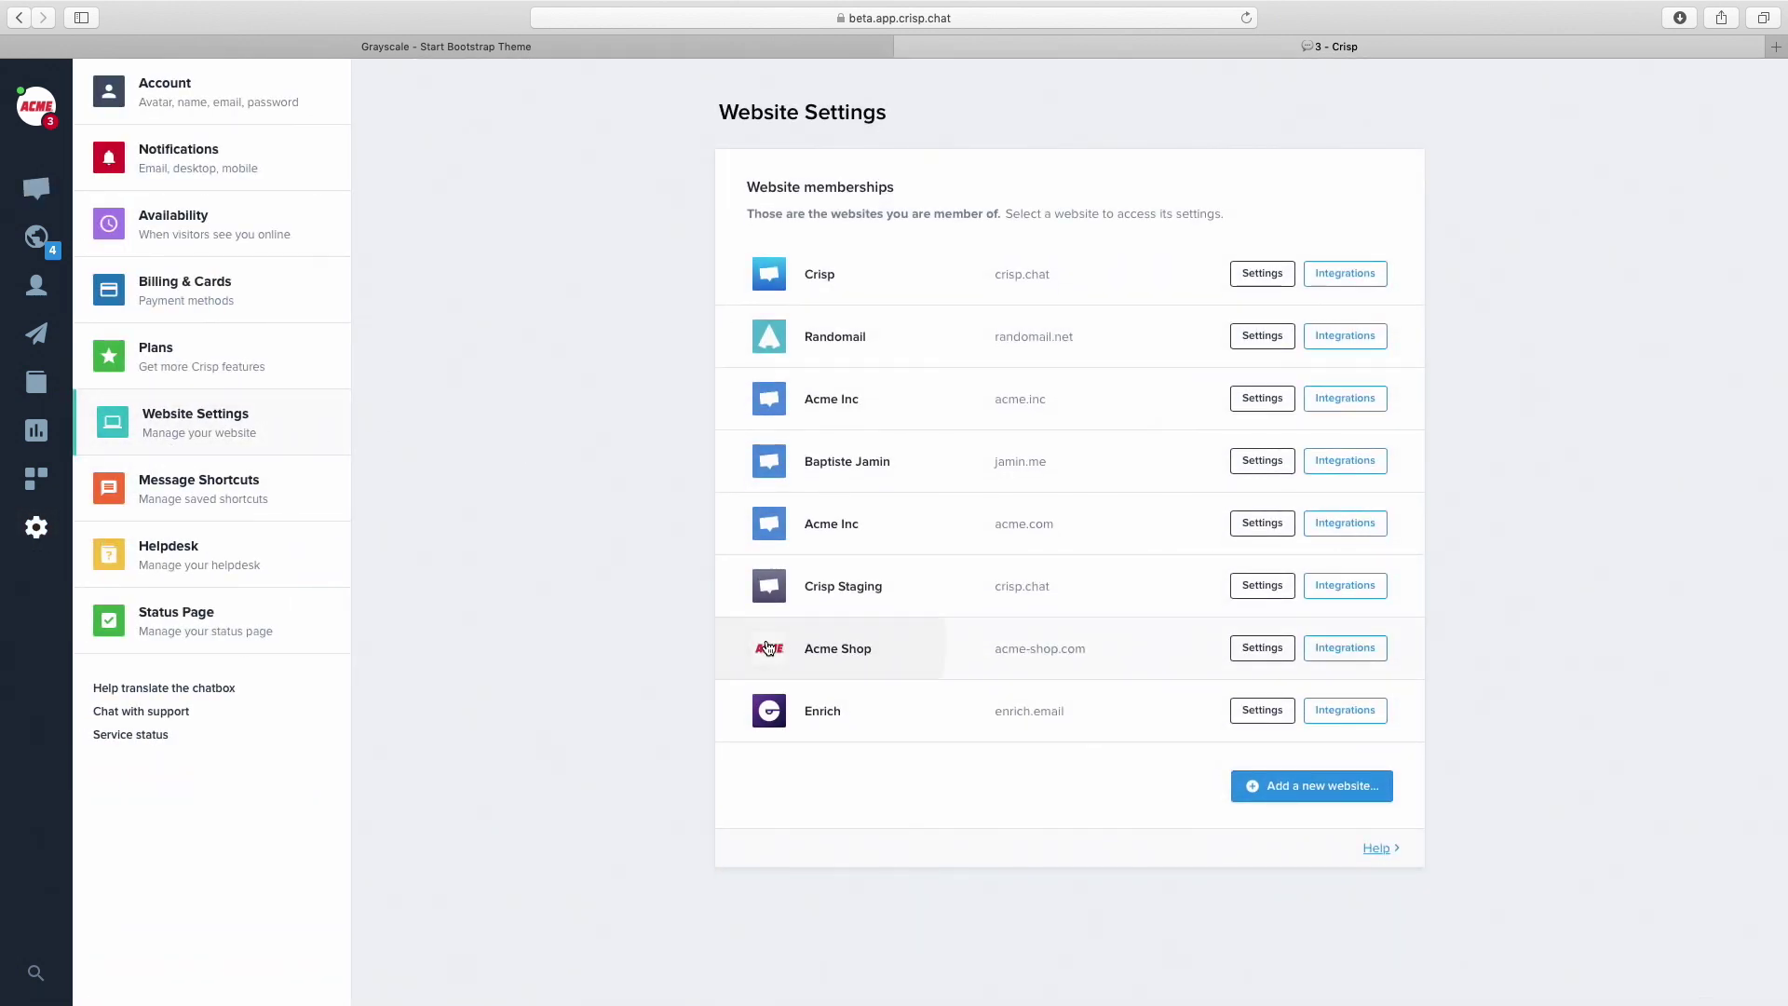
left_click(767, 643)
scroll(766, 647, "down", 3)
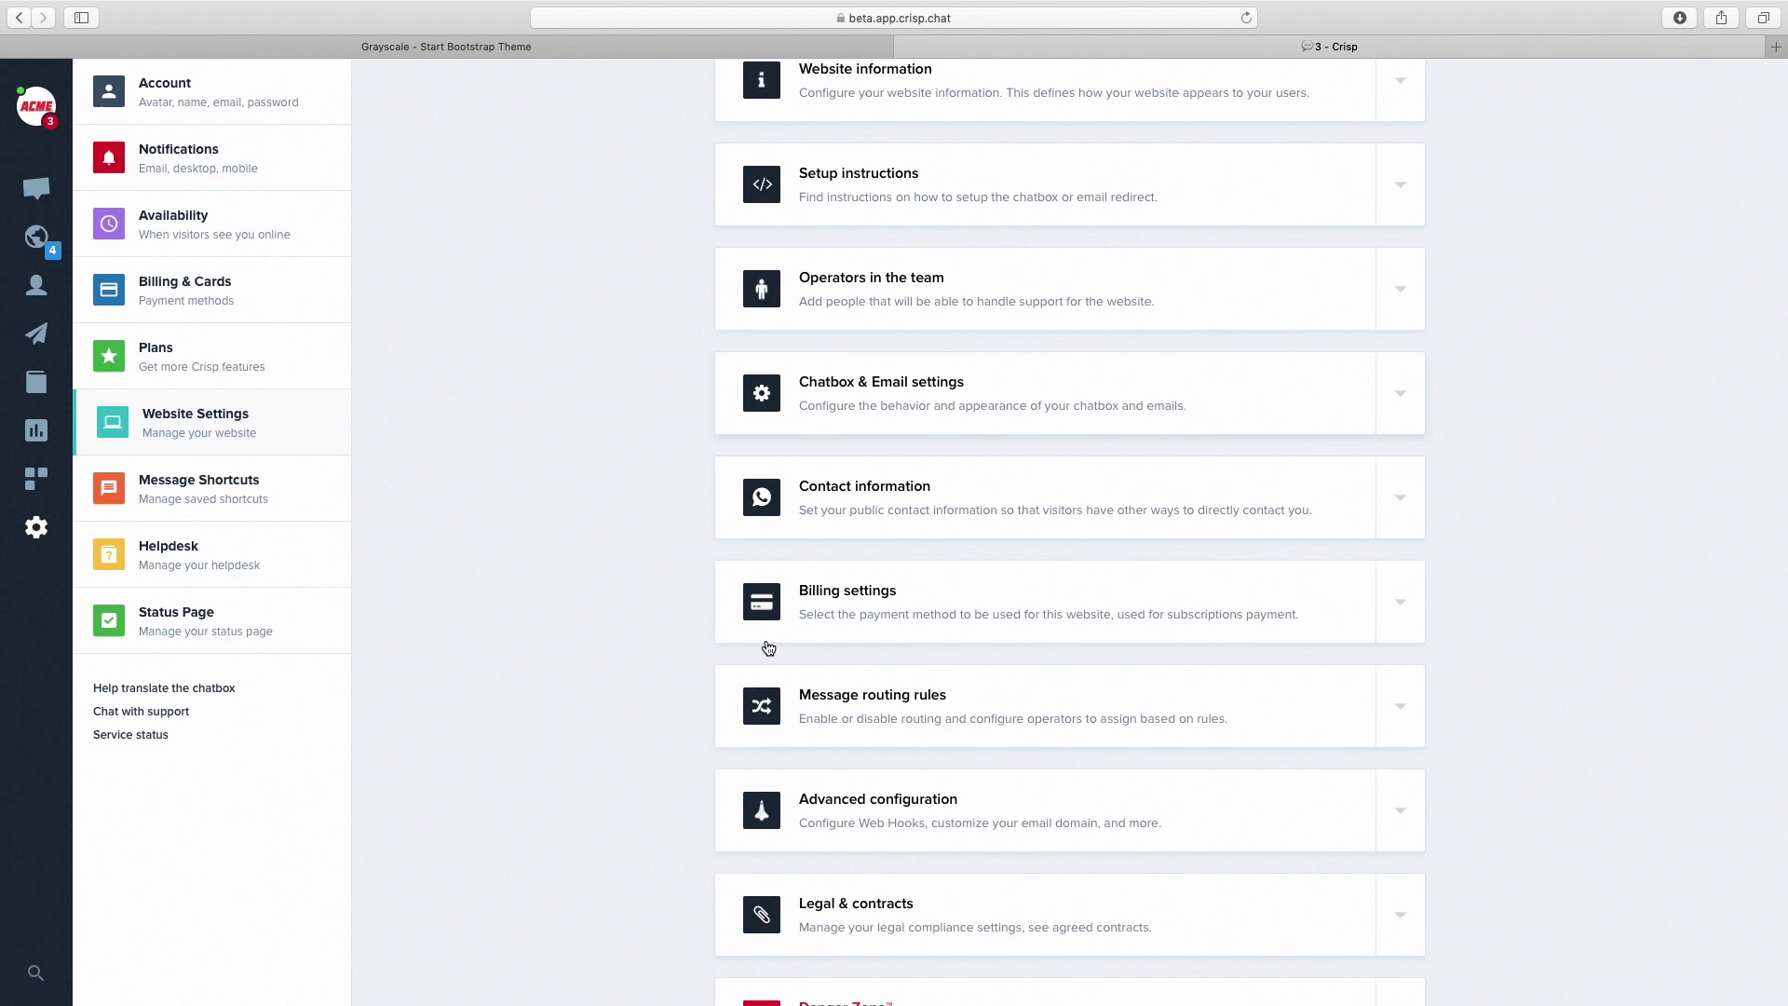
scroll(766, 647, "down", 2)
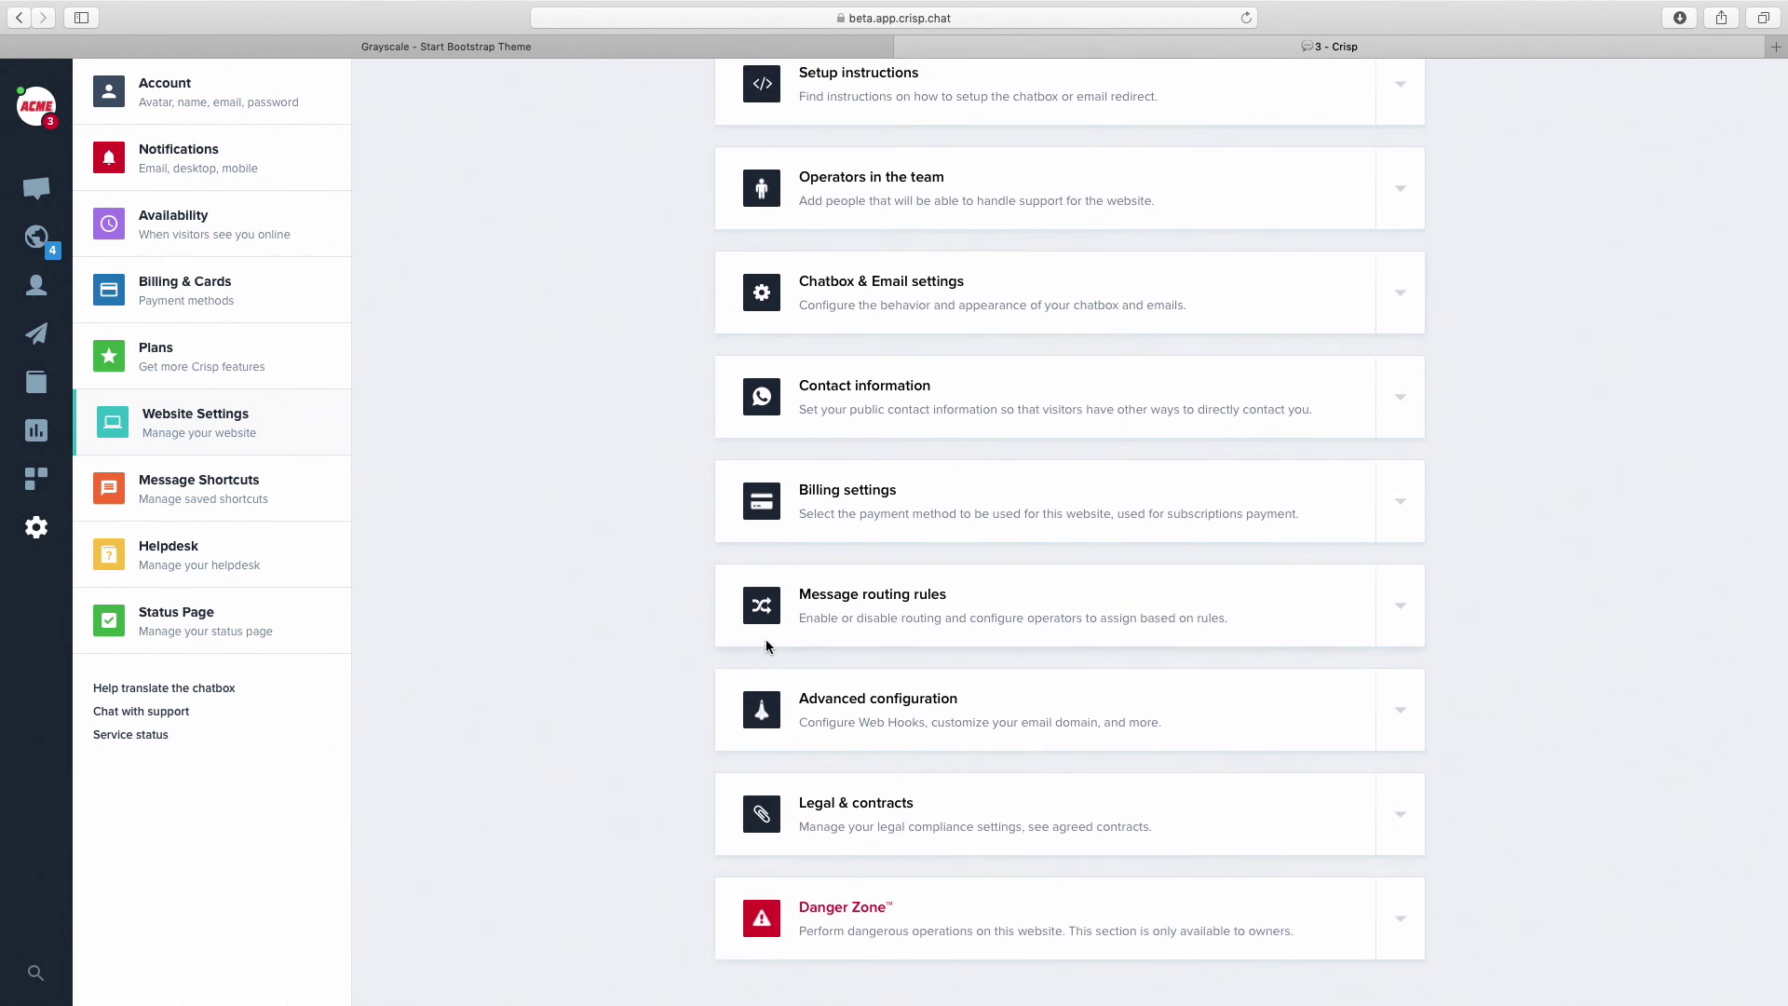
left_click(909, 306)
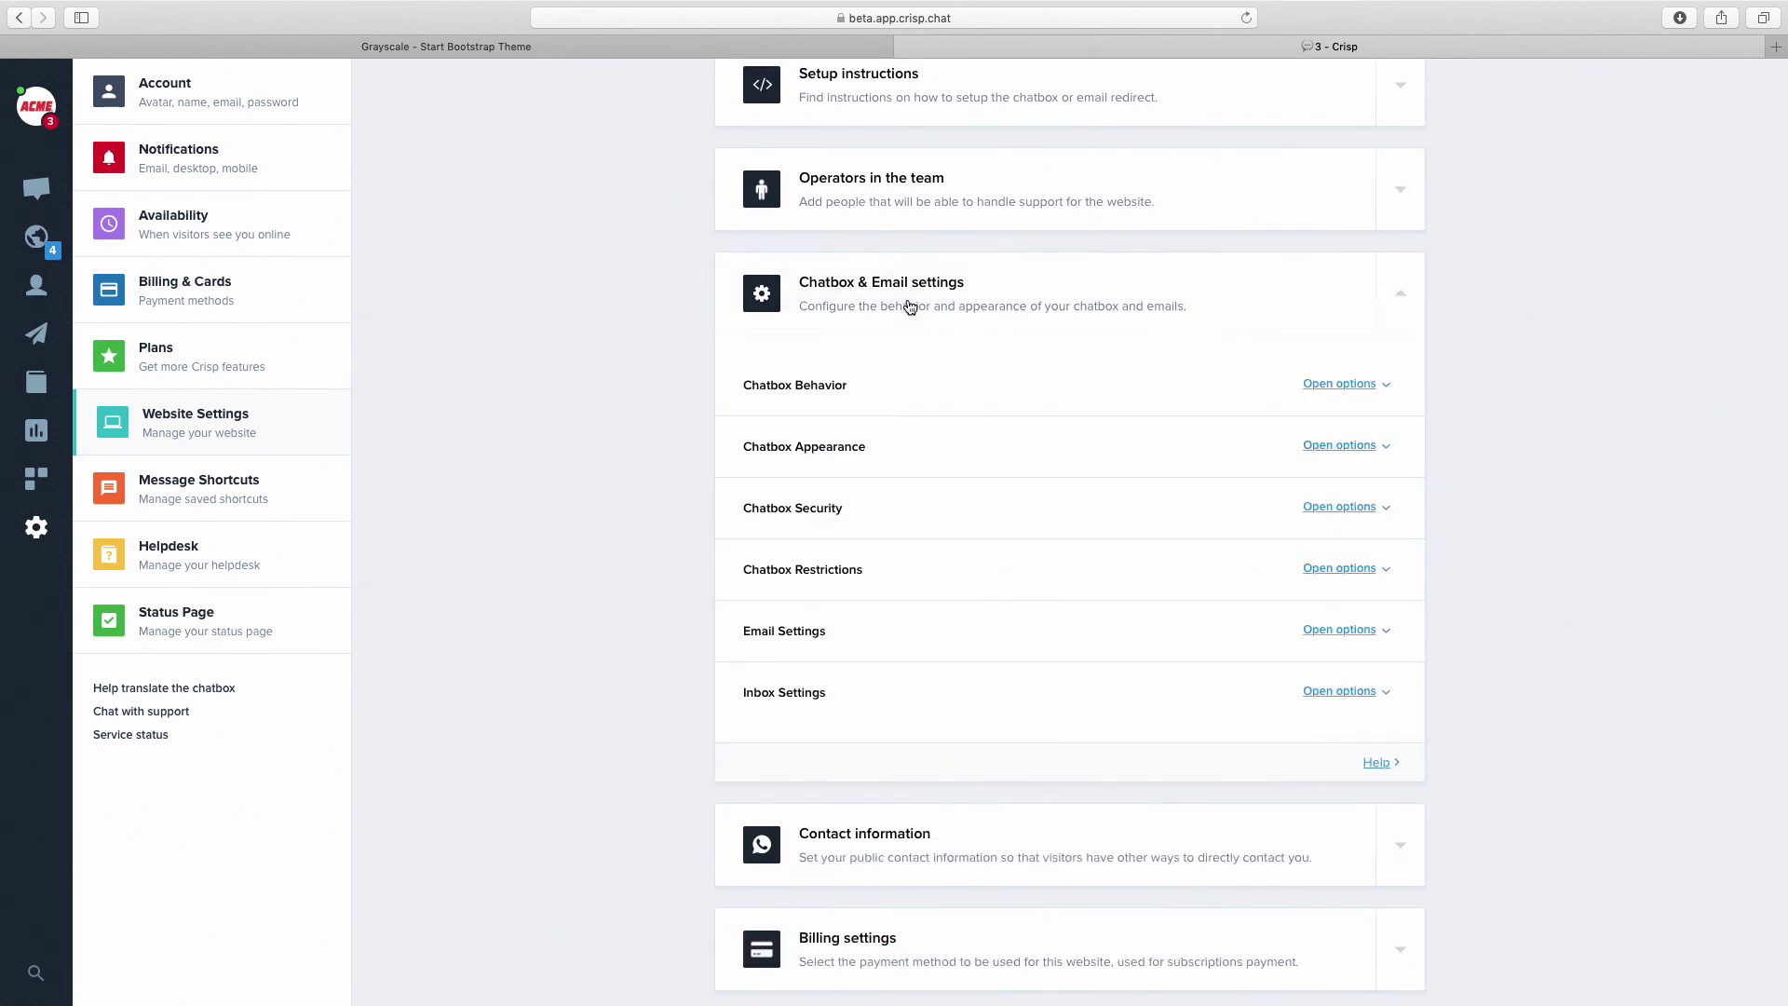
left_click(871, 465)
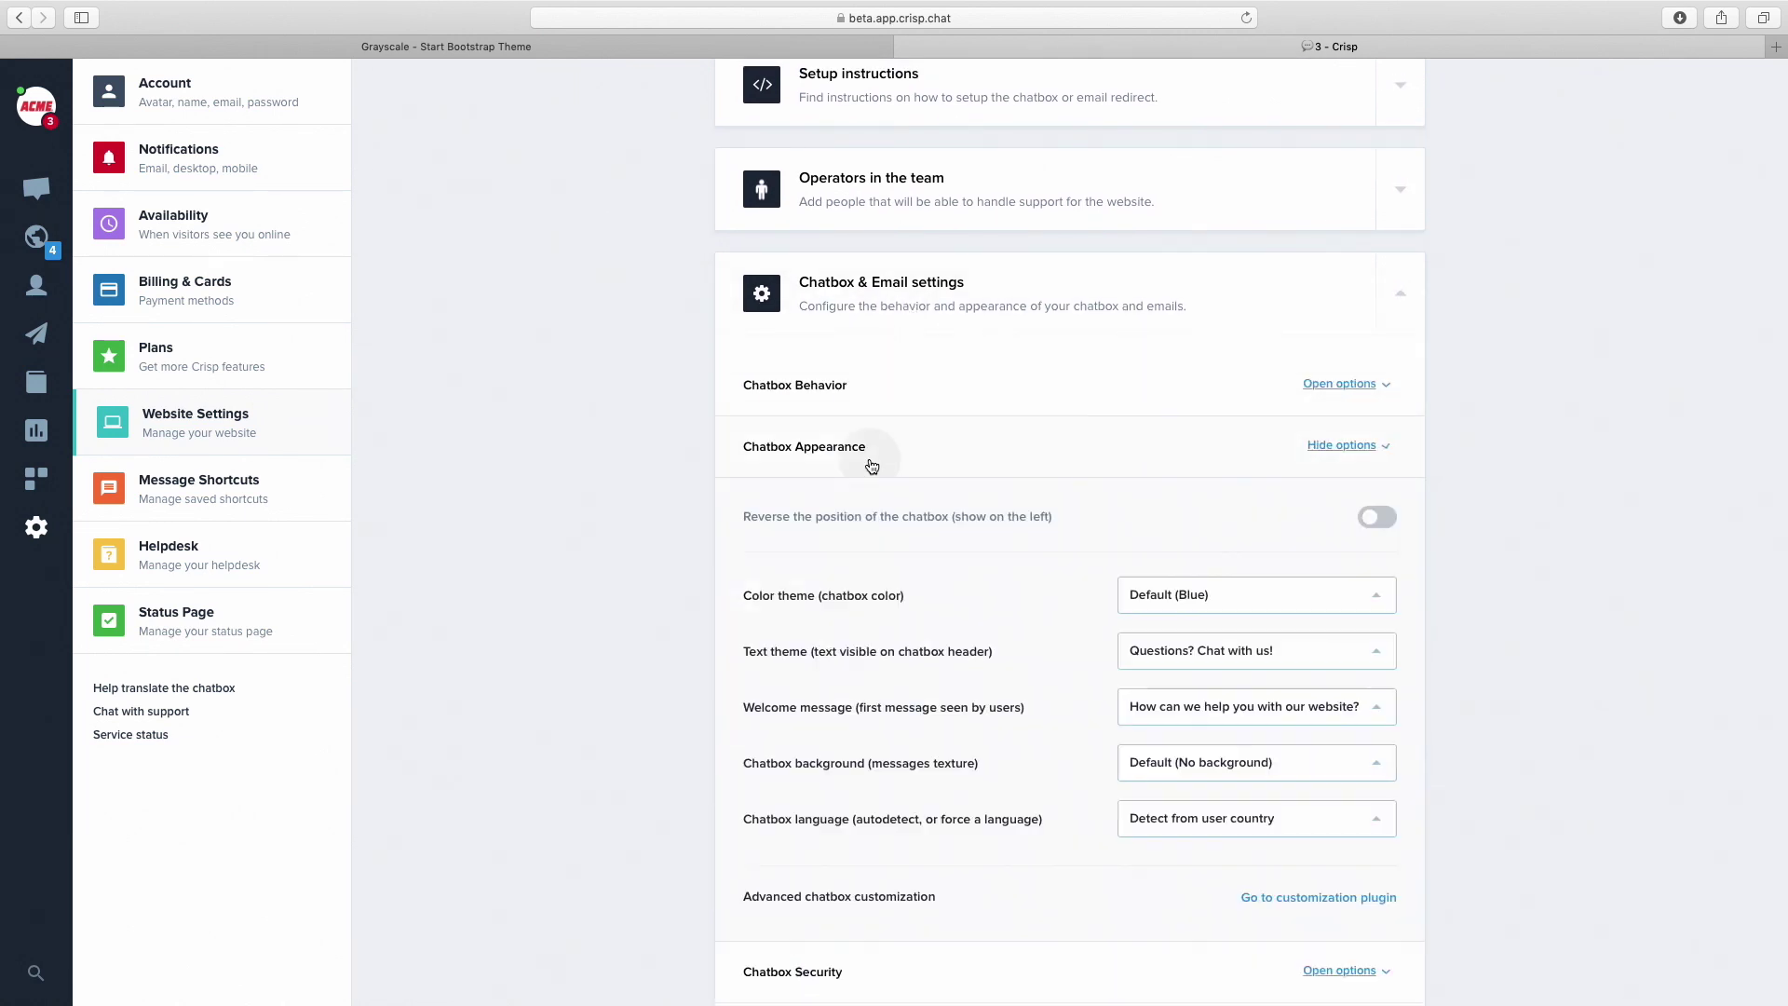
left_click(1131, 600)
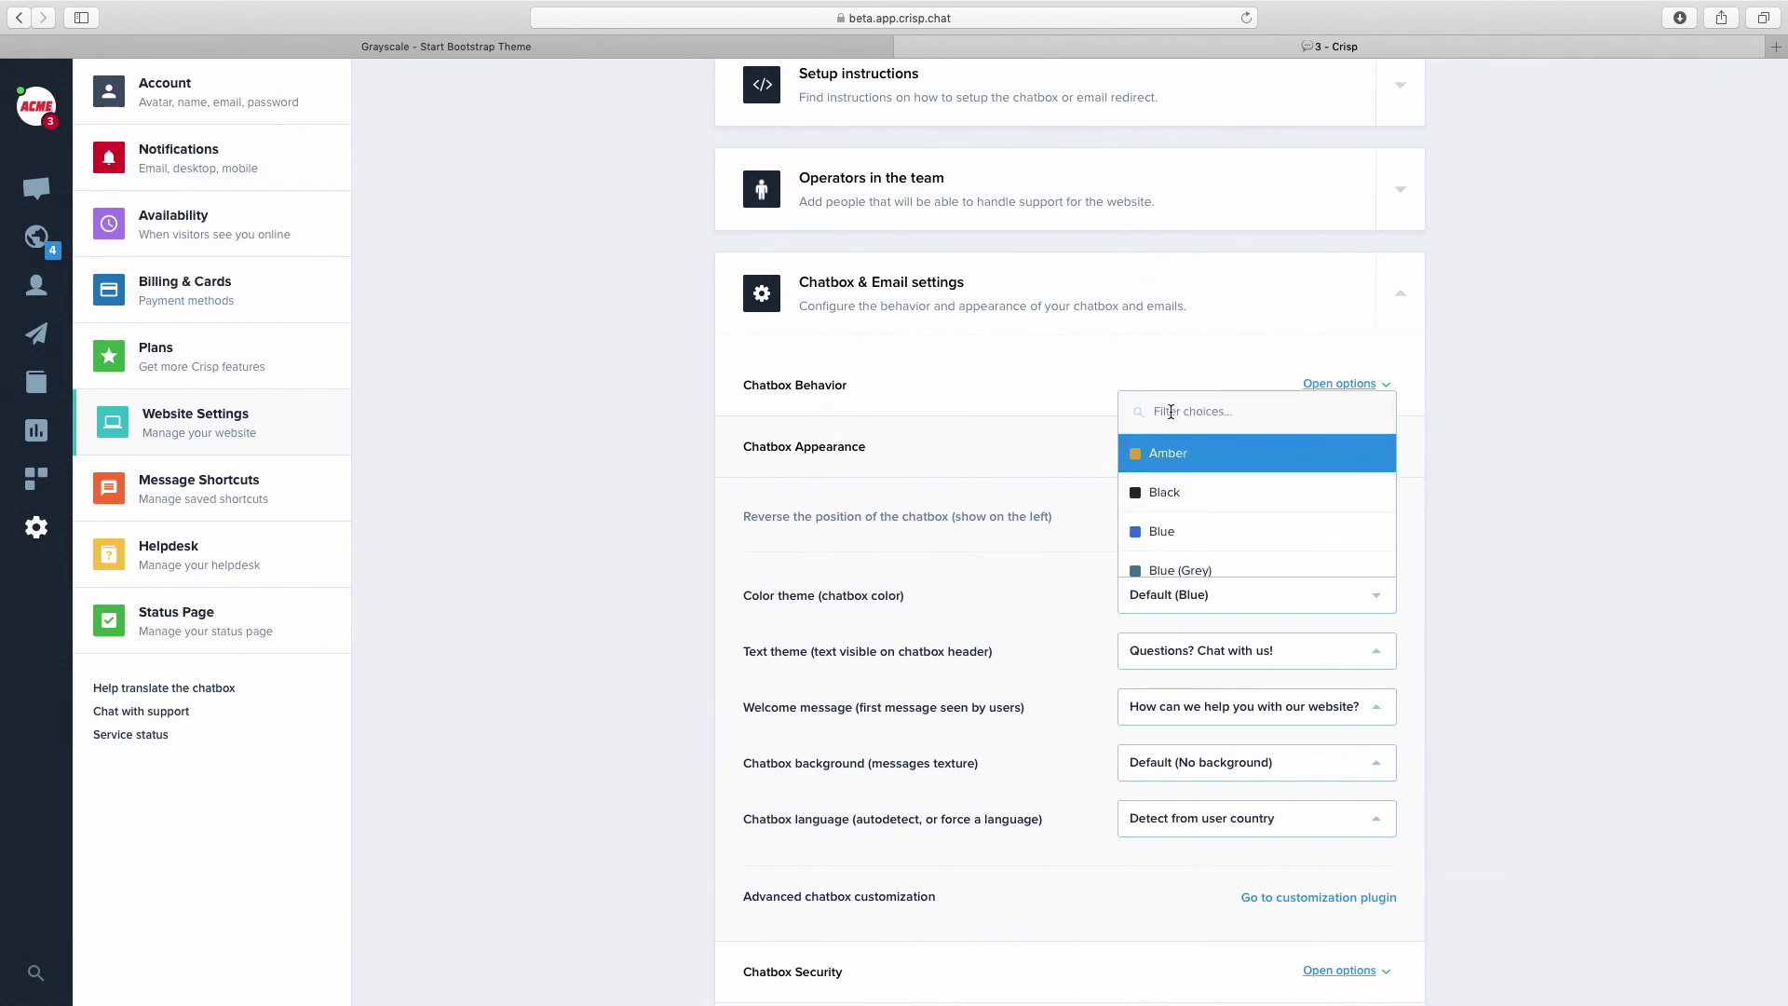
type("red")
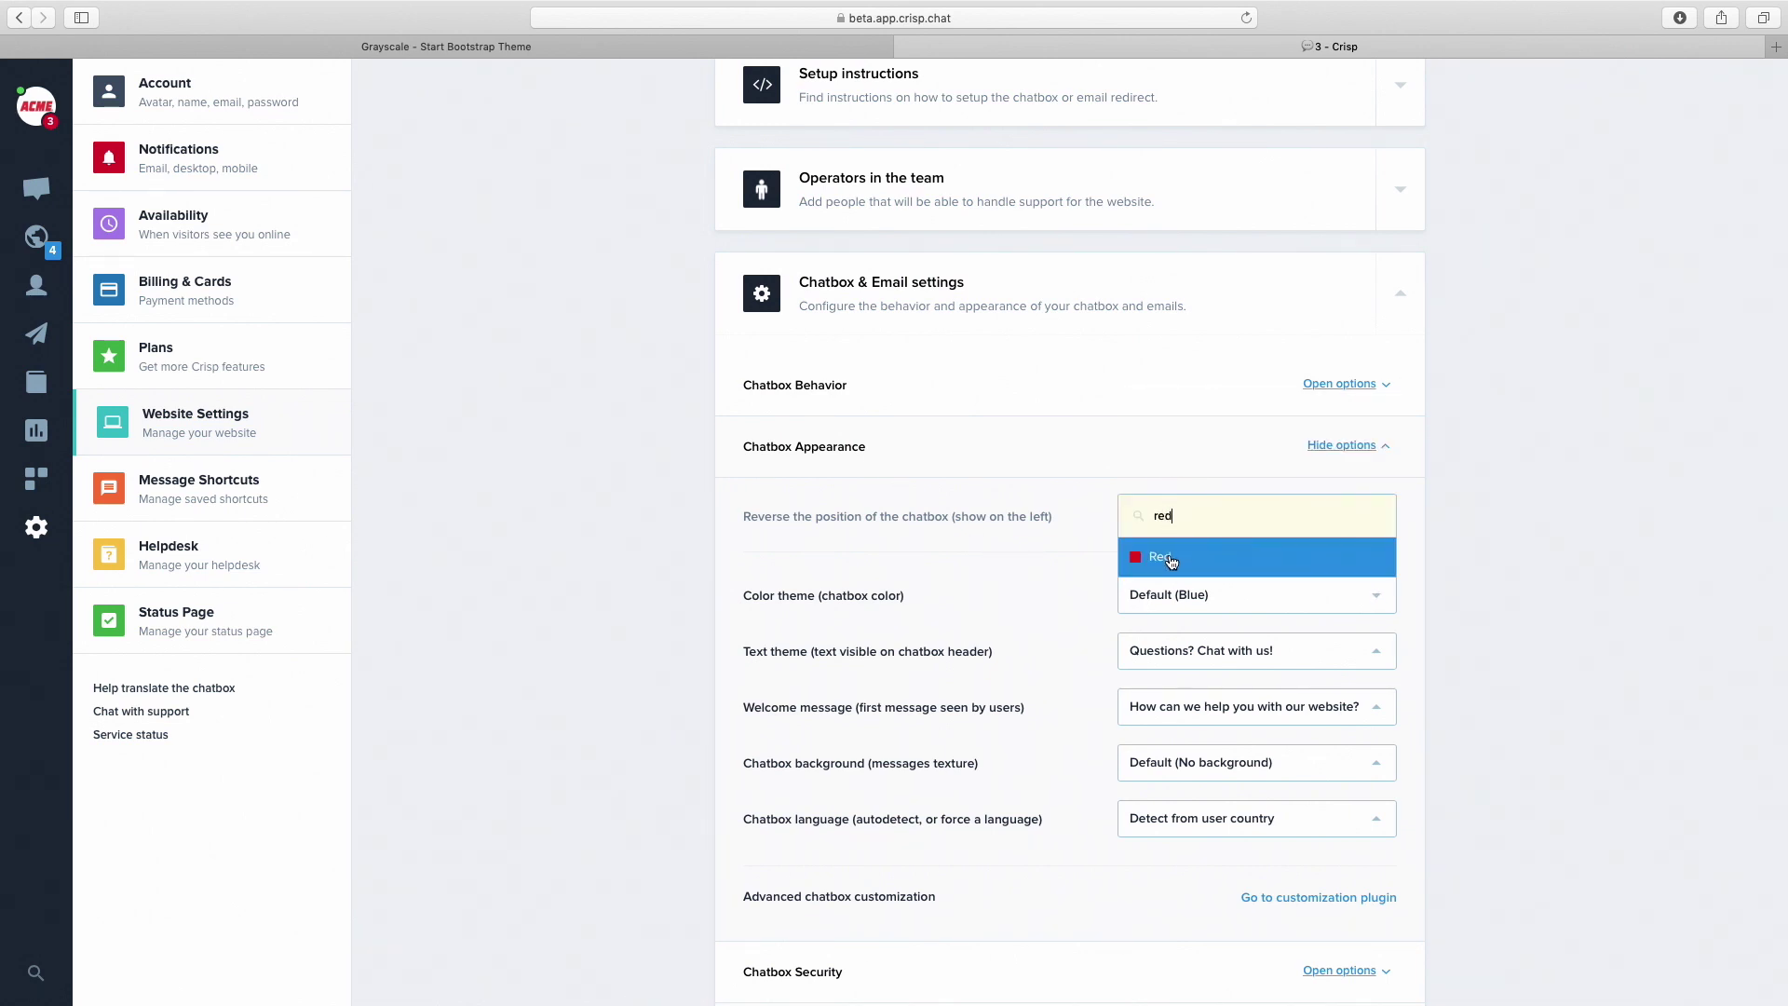
left_click(1172, 557)
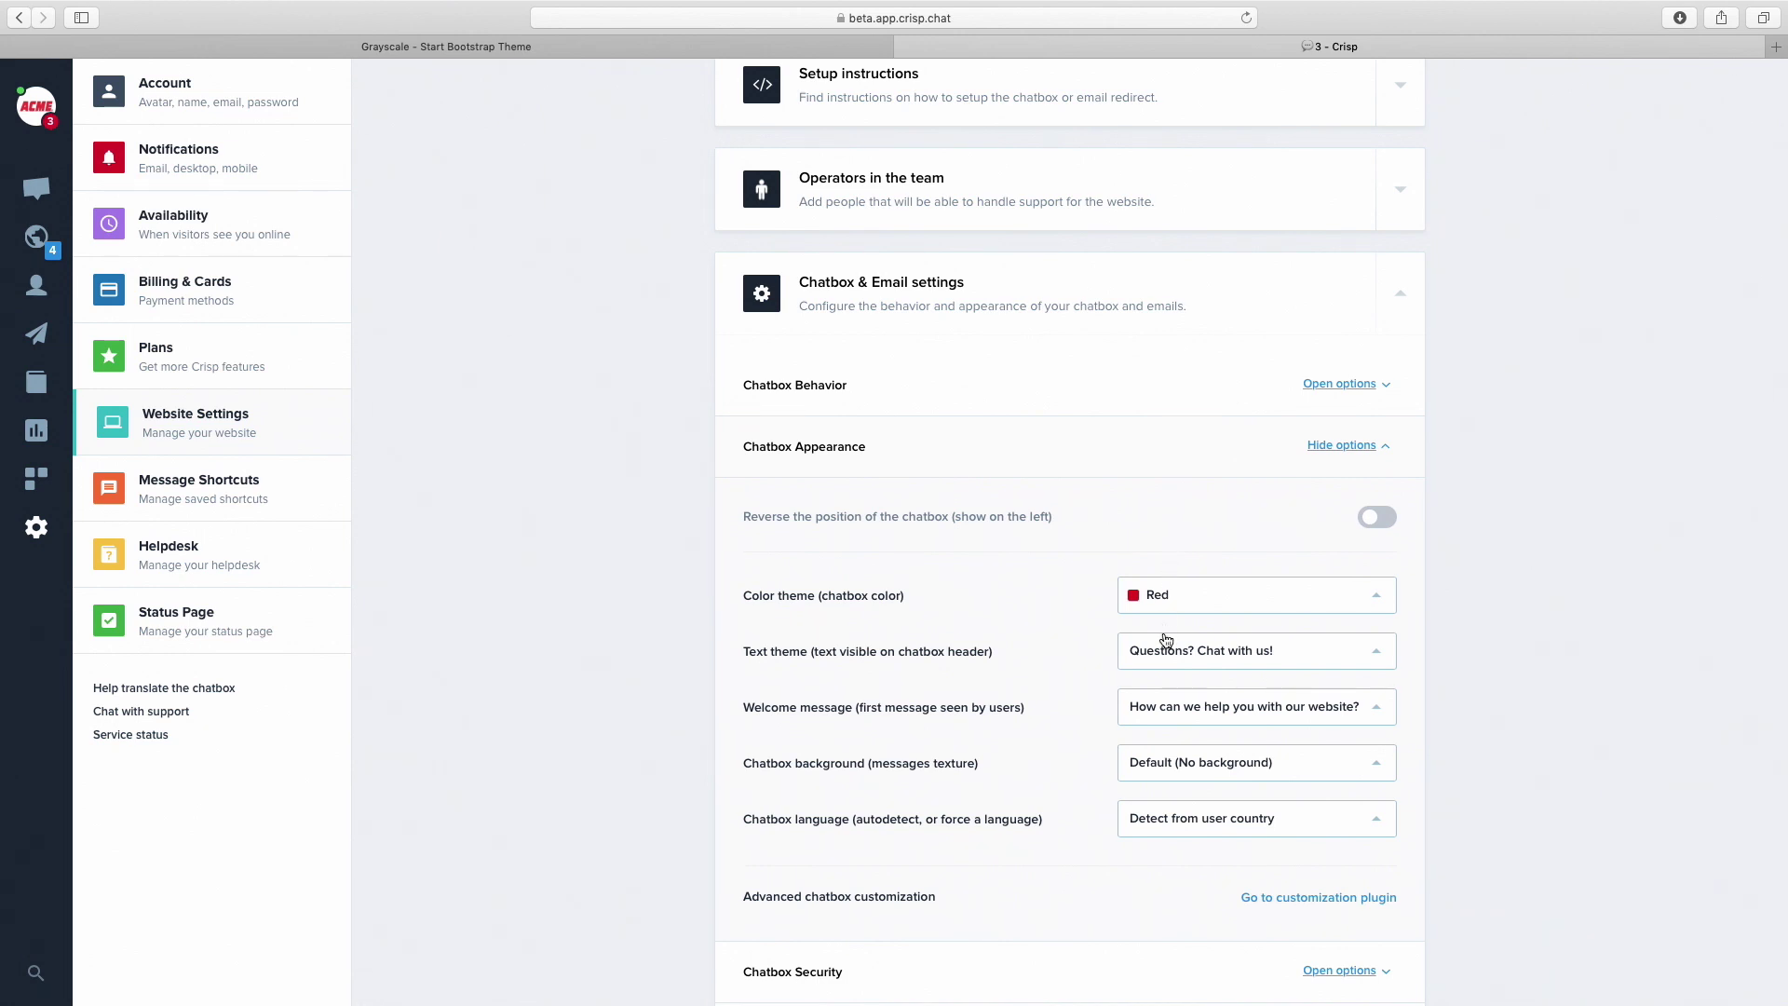
left_click(1178, 819)
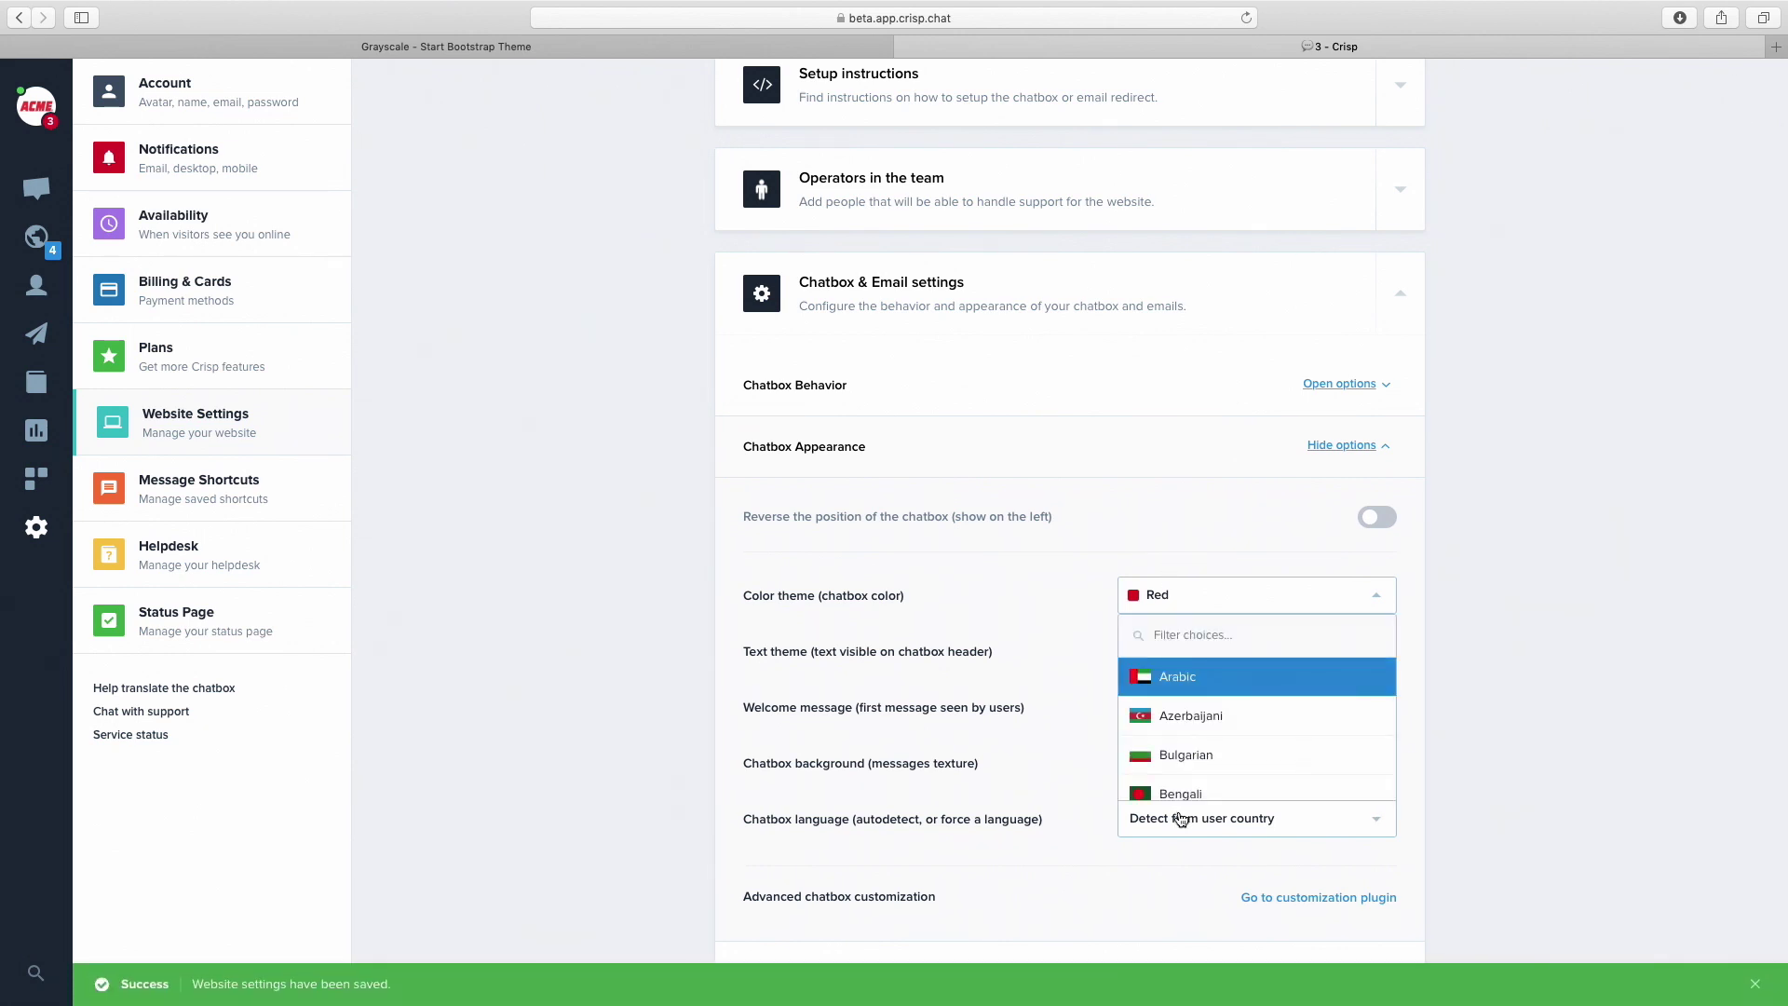
type("fre")
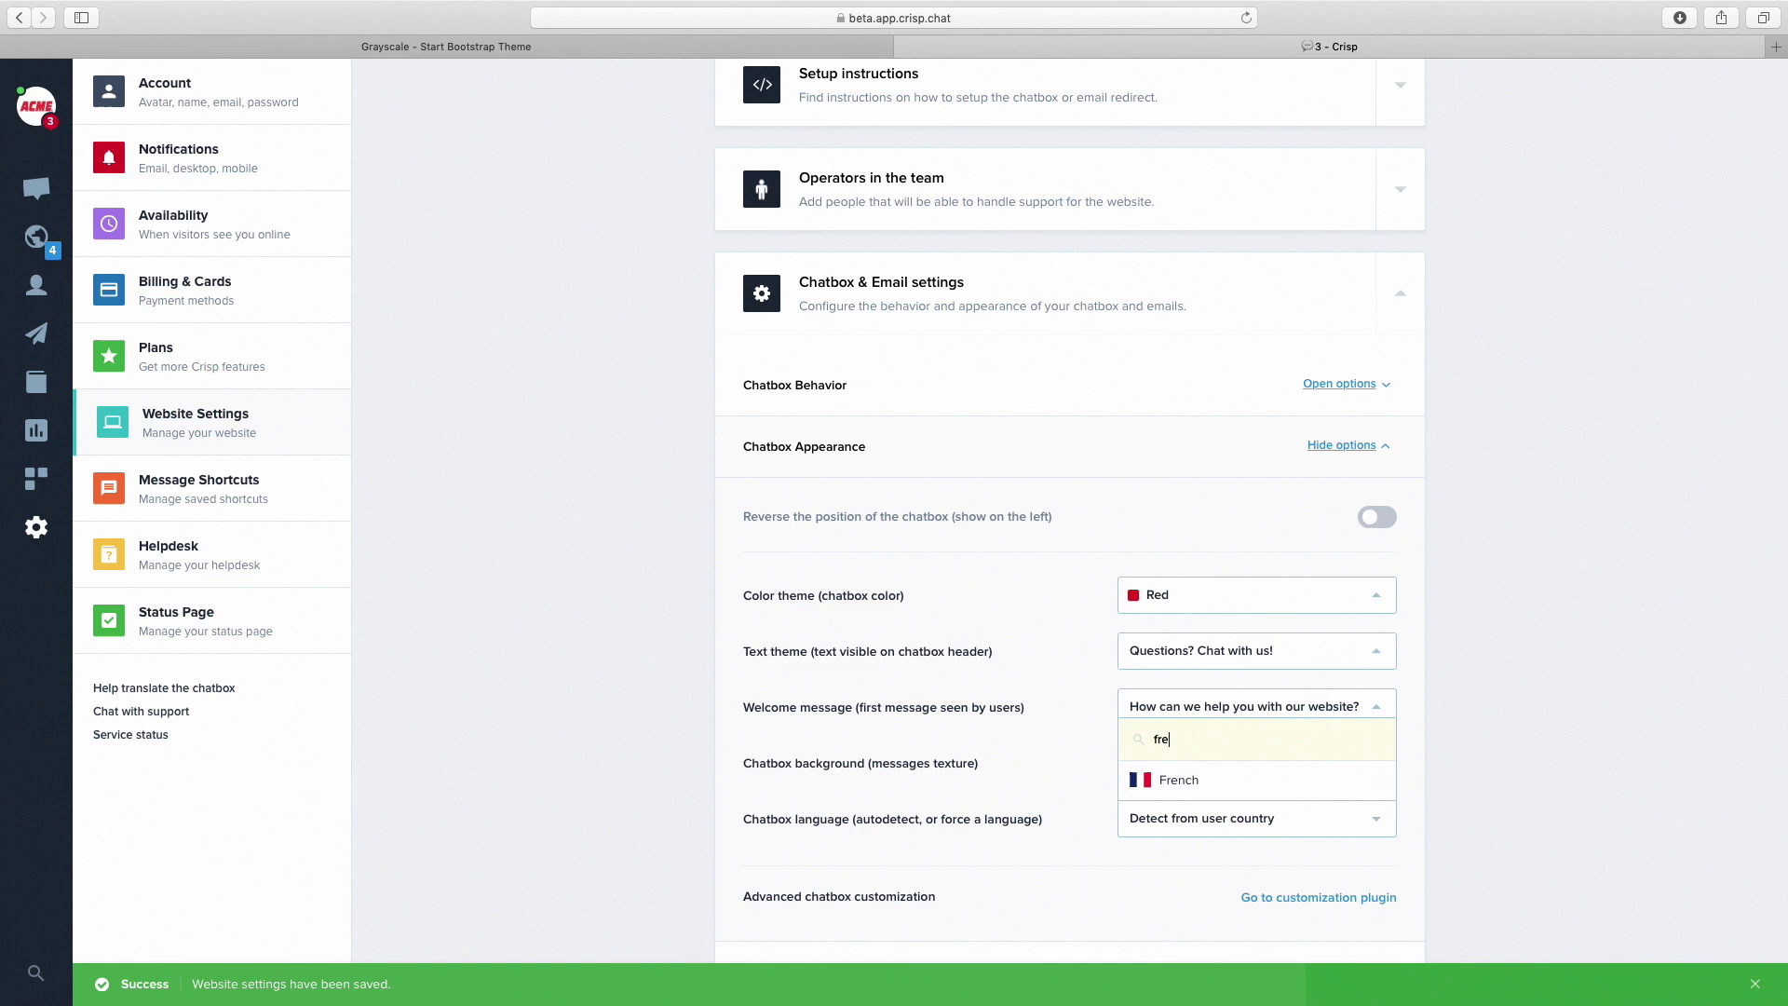
type("n")
left_click(1187, 780)
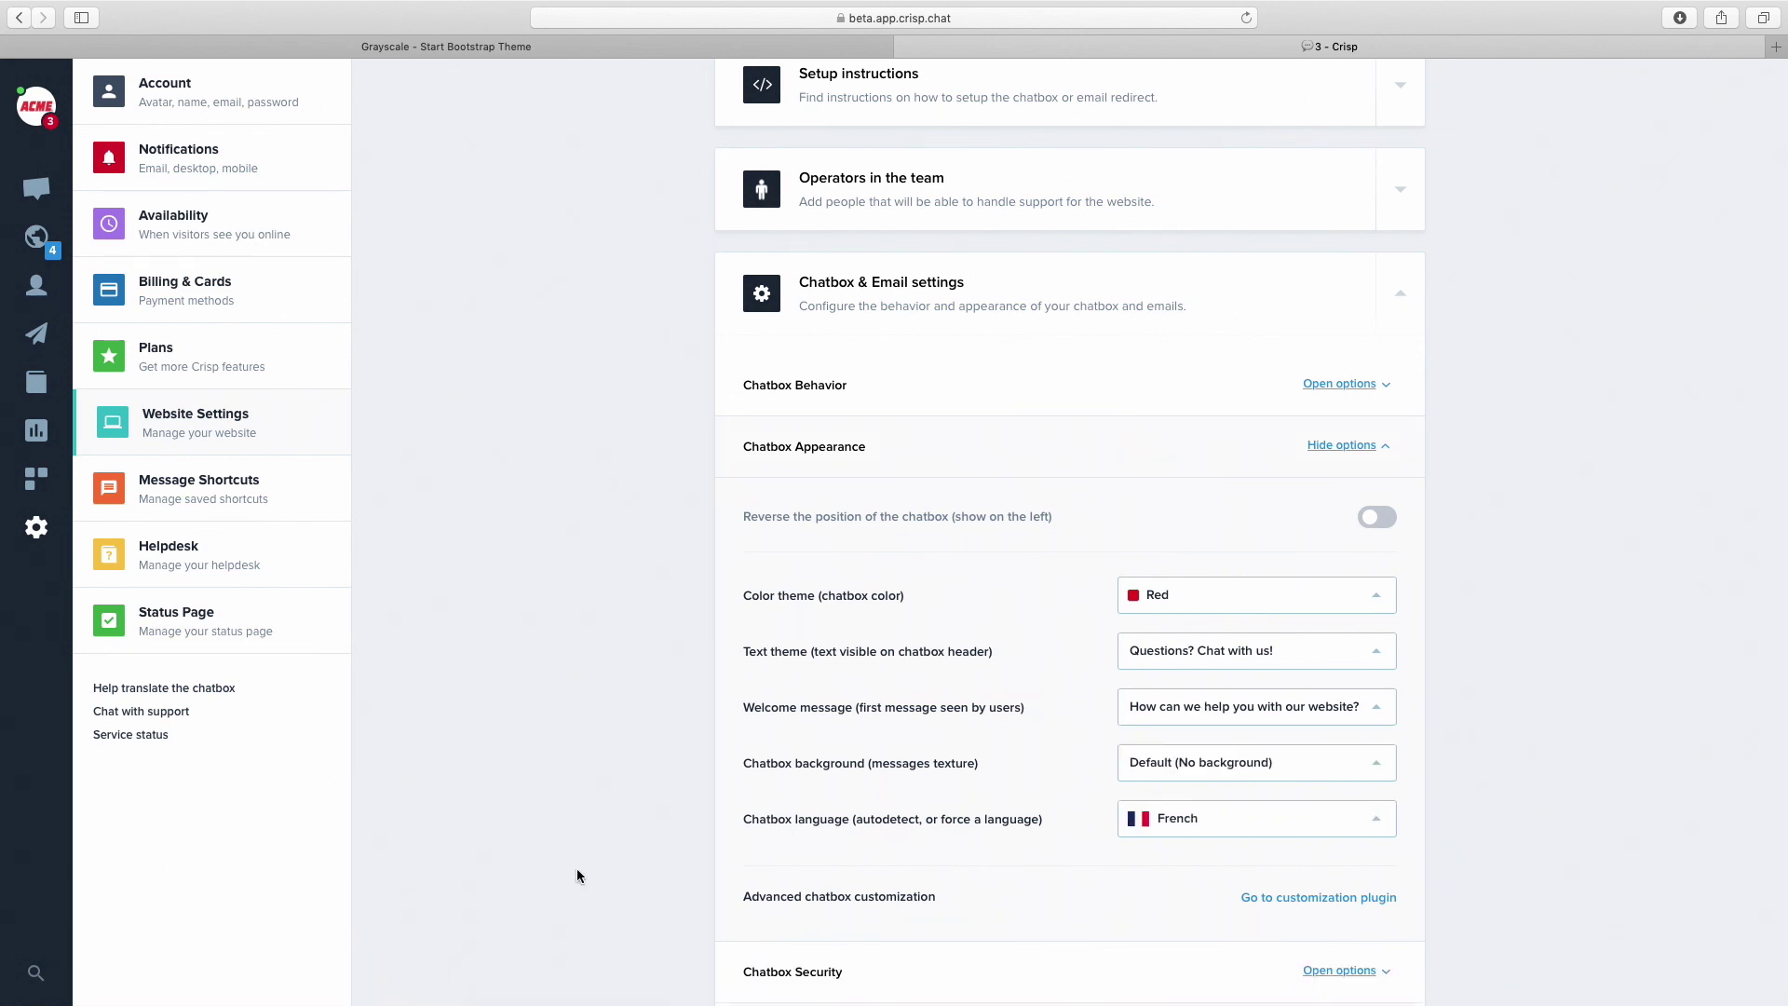
Reload Grayscale and open the chatbox to verify it is red and French, then return to Crisp
left_click(466, 50)
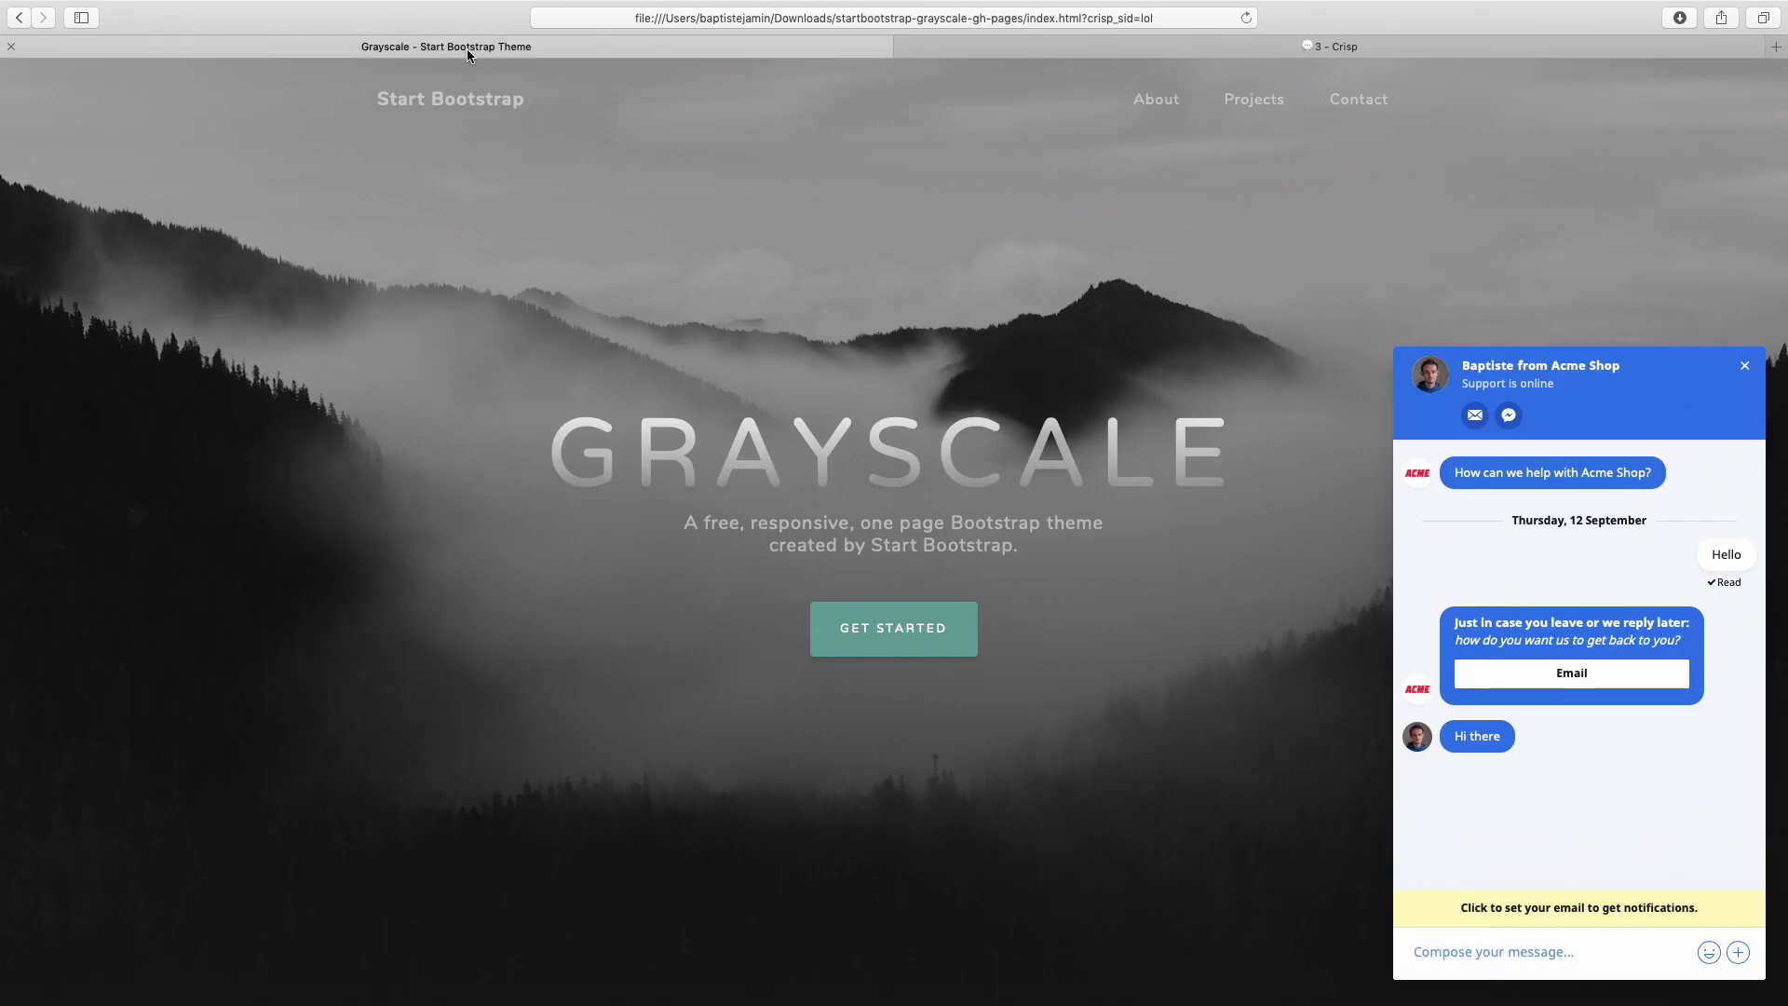
key("super+r")
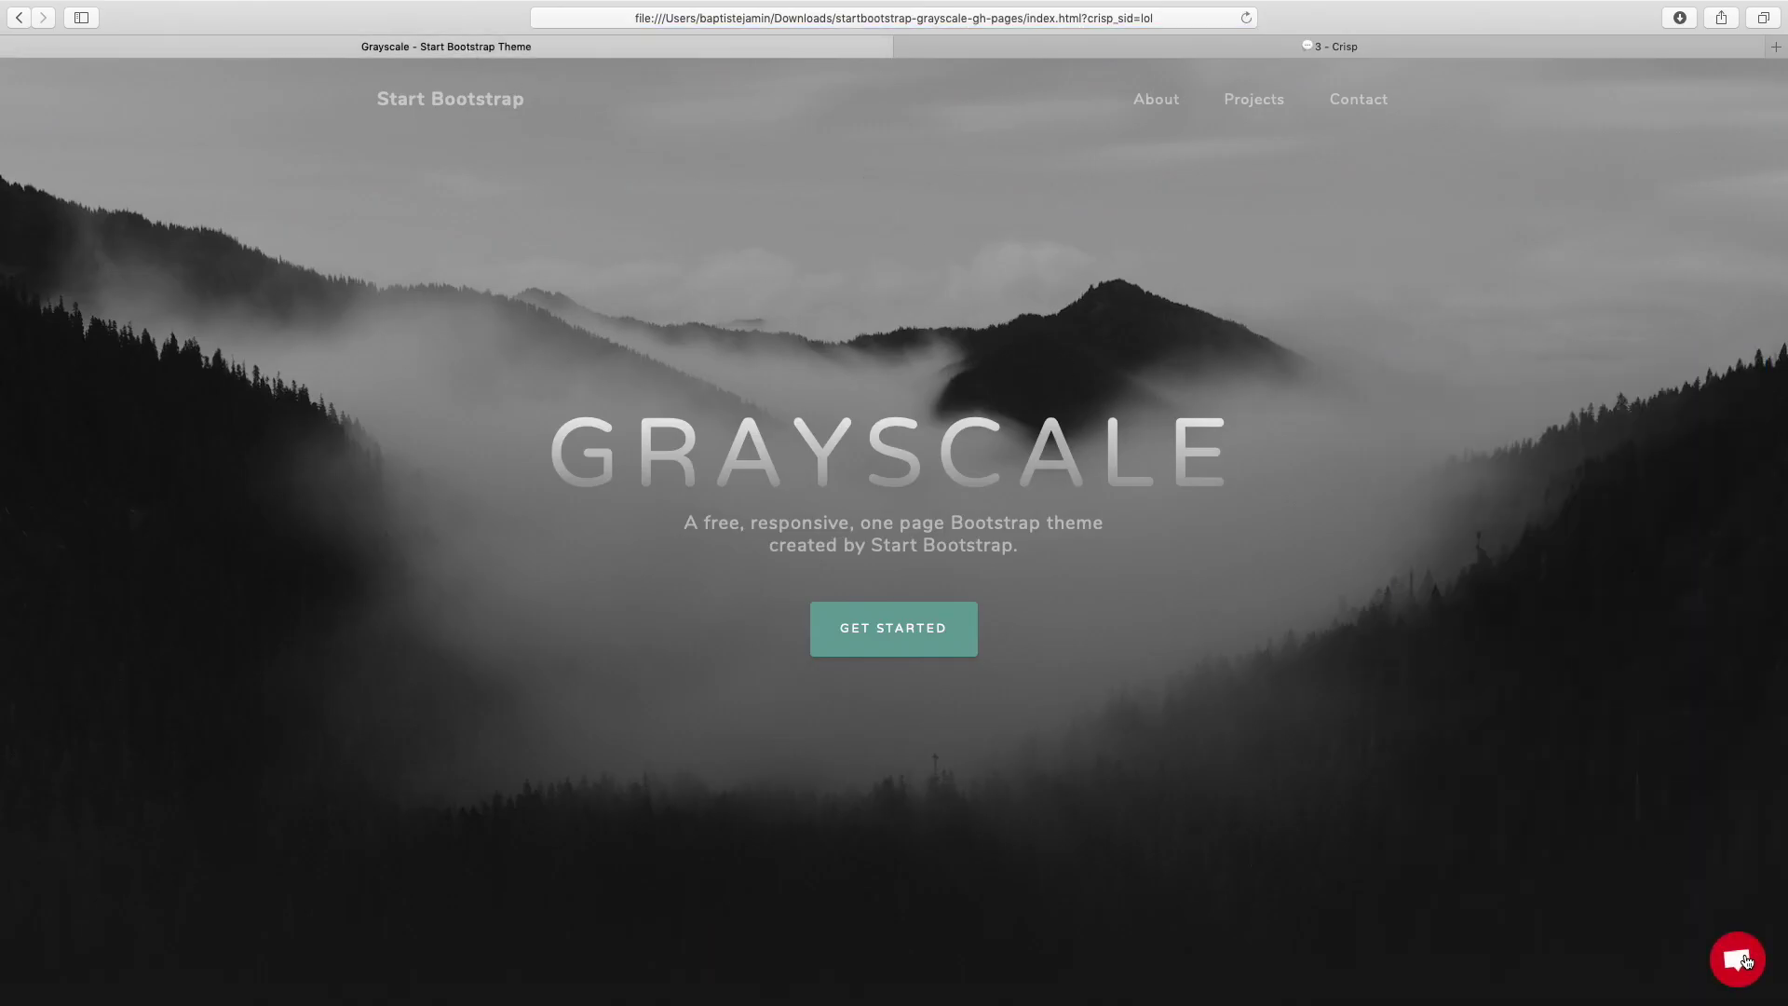
left_click(1739, 959)
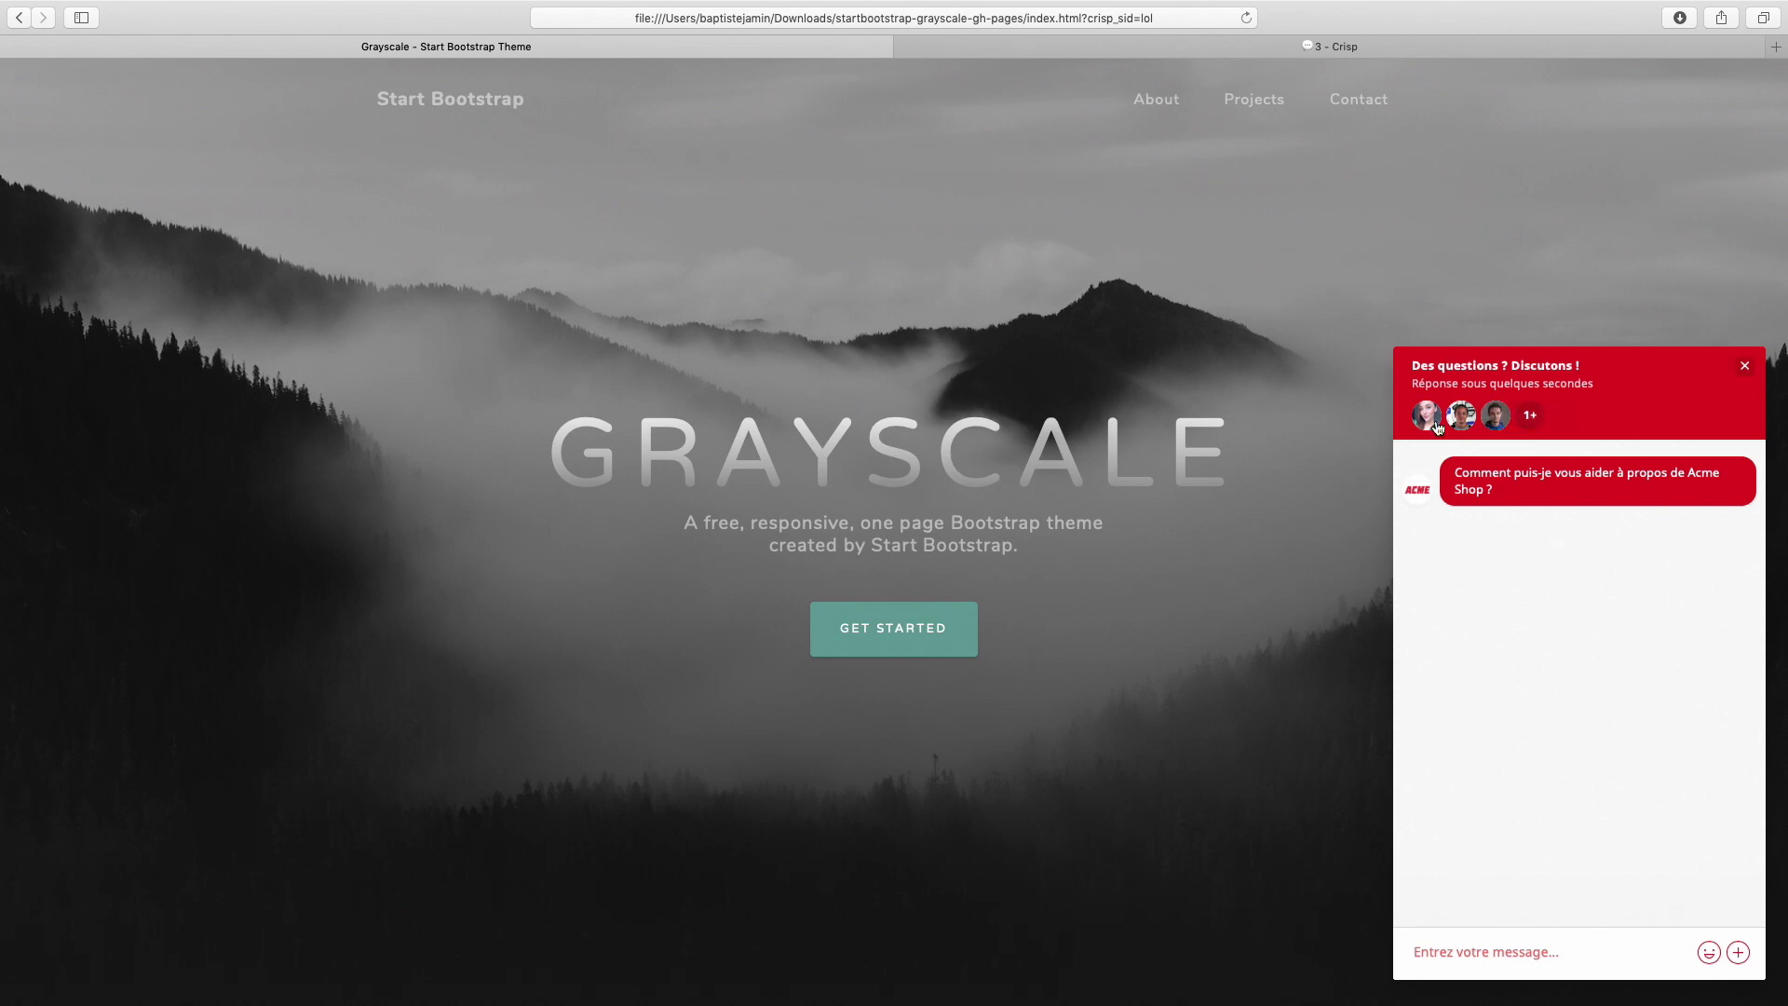
key("ctrl+Tab")
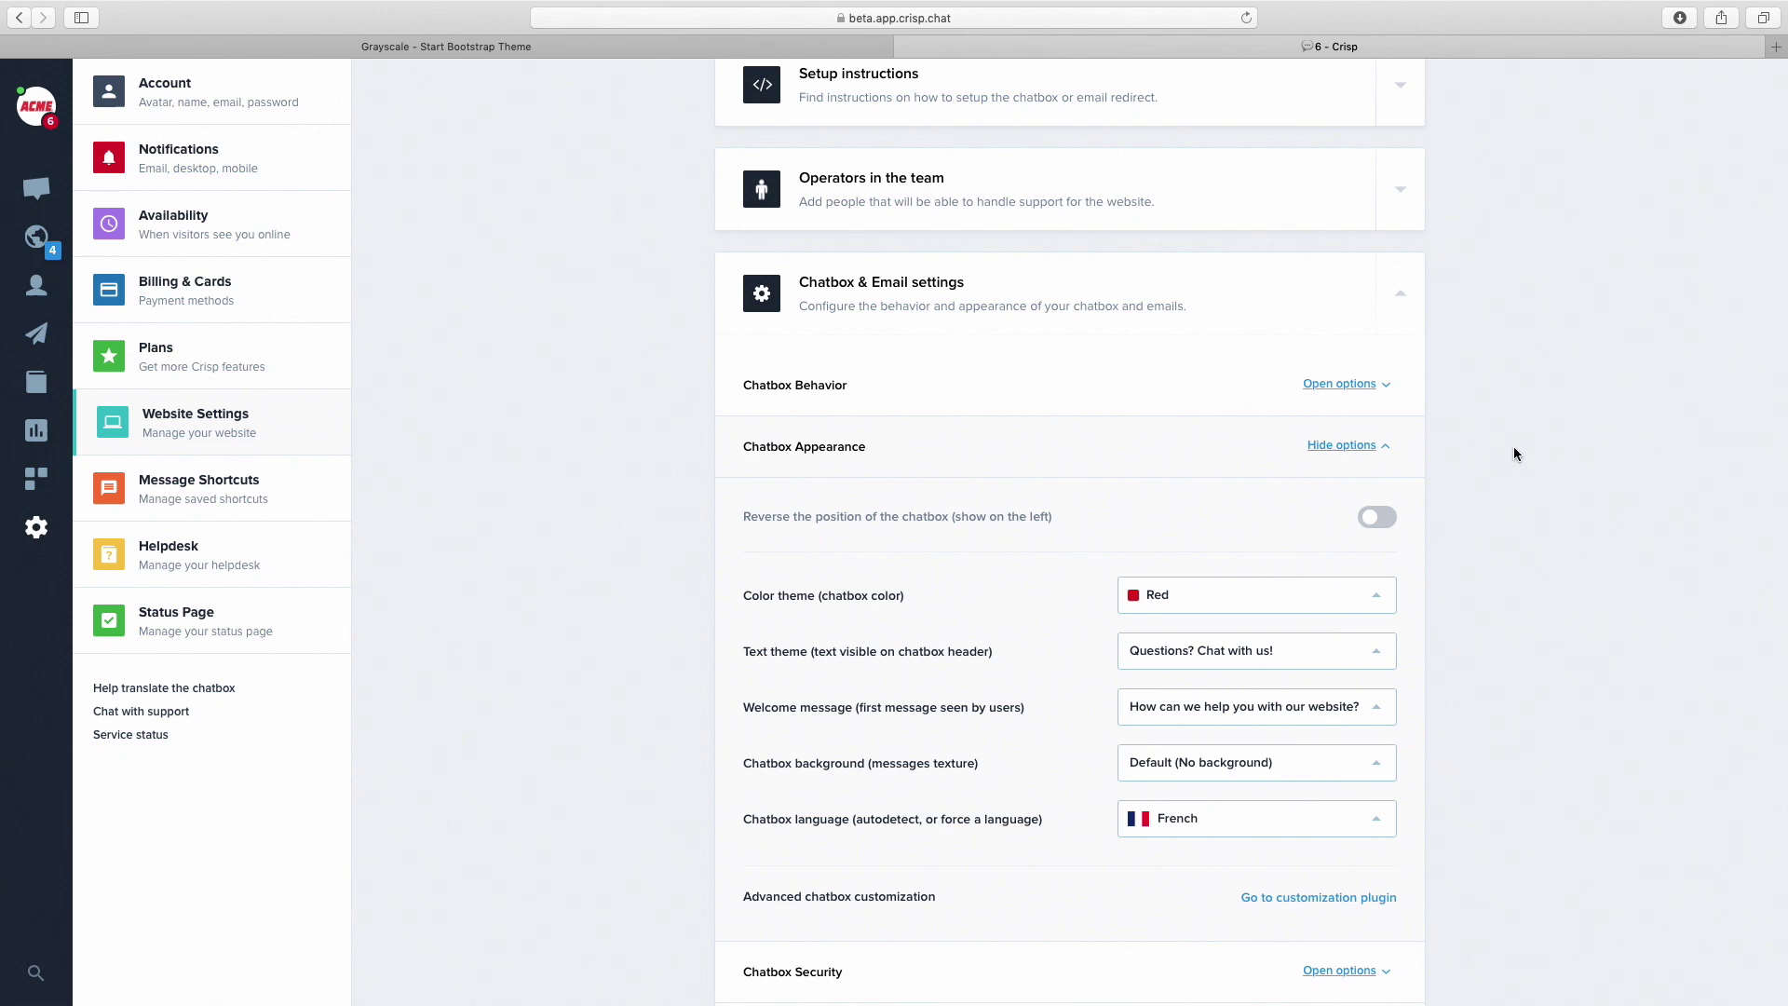
Start a new operator invite from the team Operators list, keeping the Member role
left_click(1342, 223)
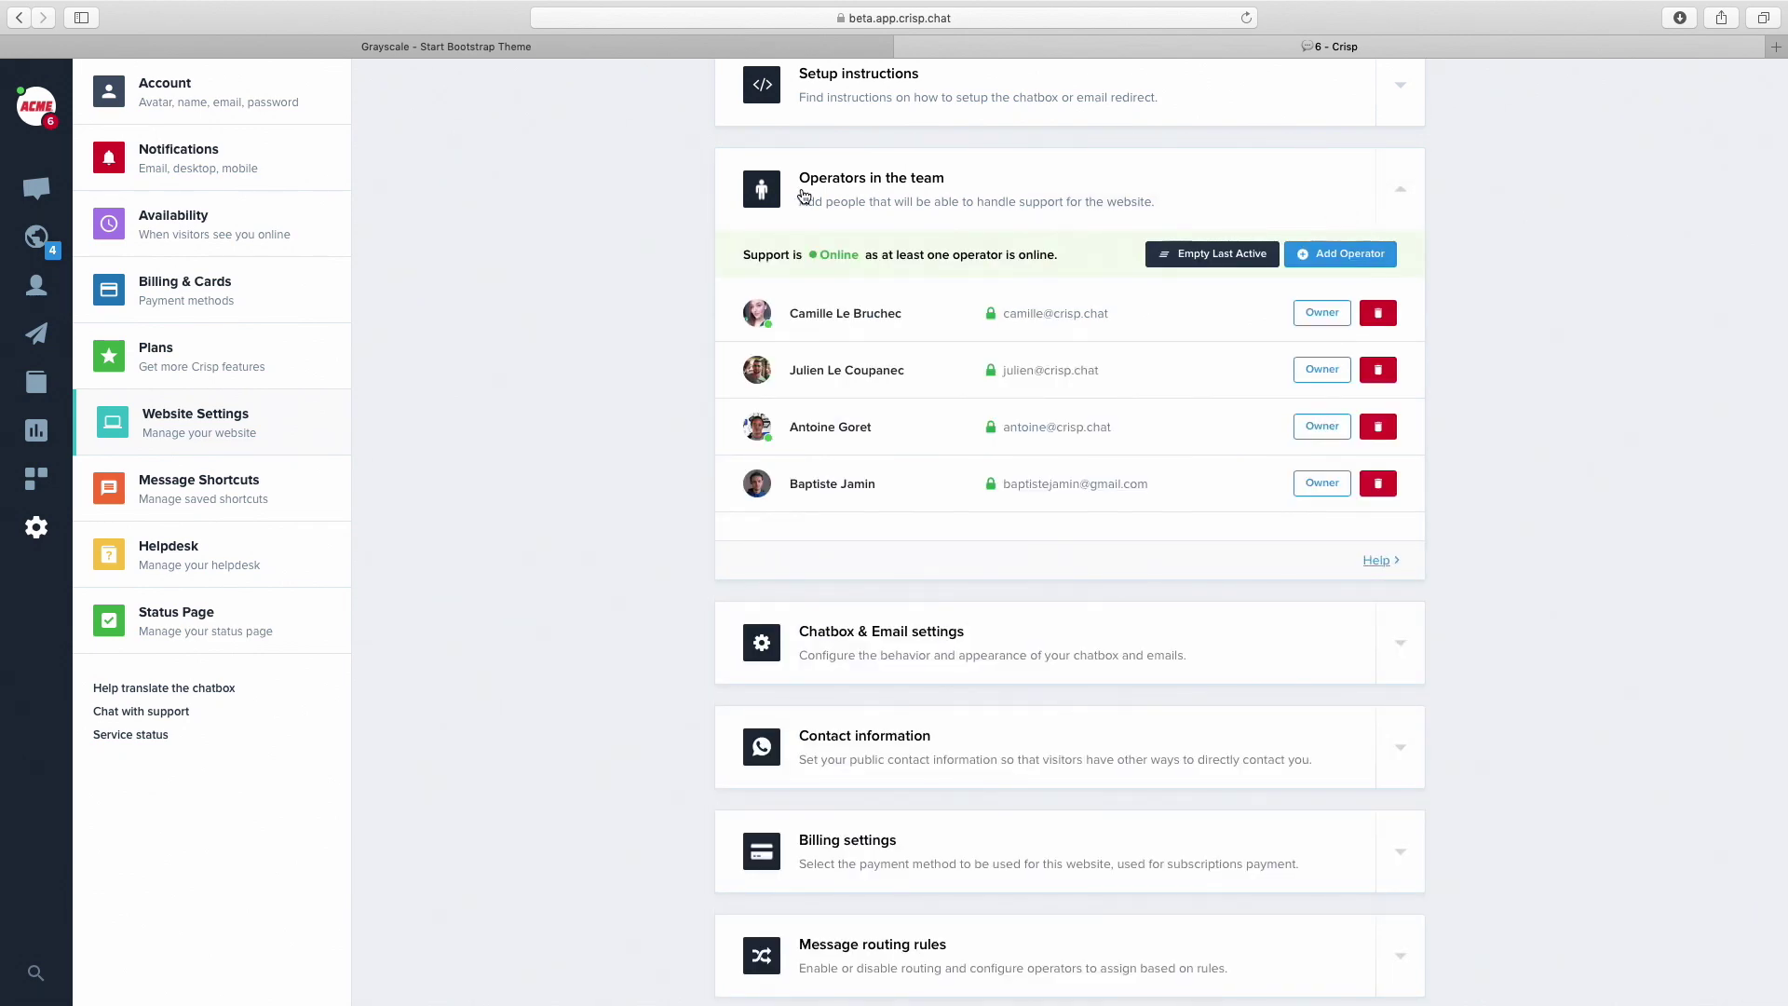
left_click(1321, 253)
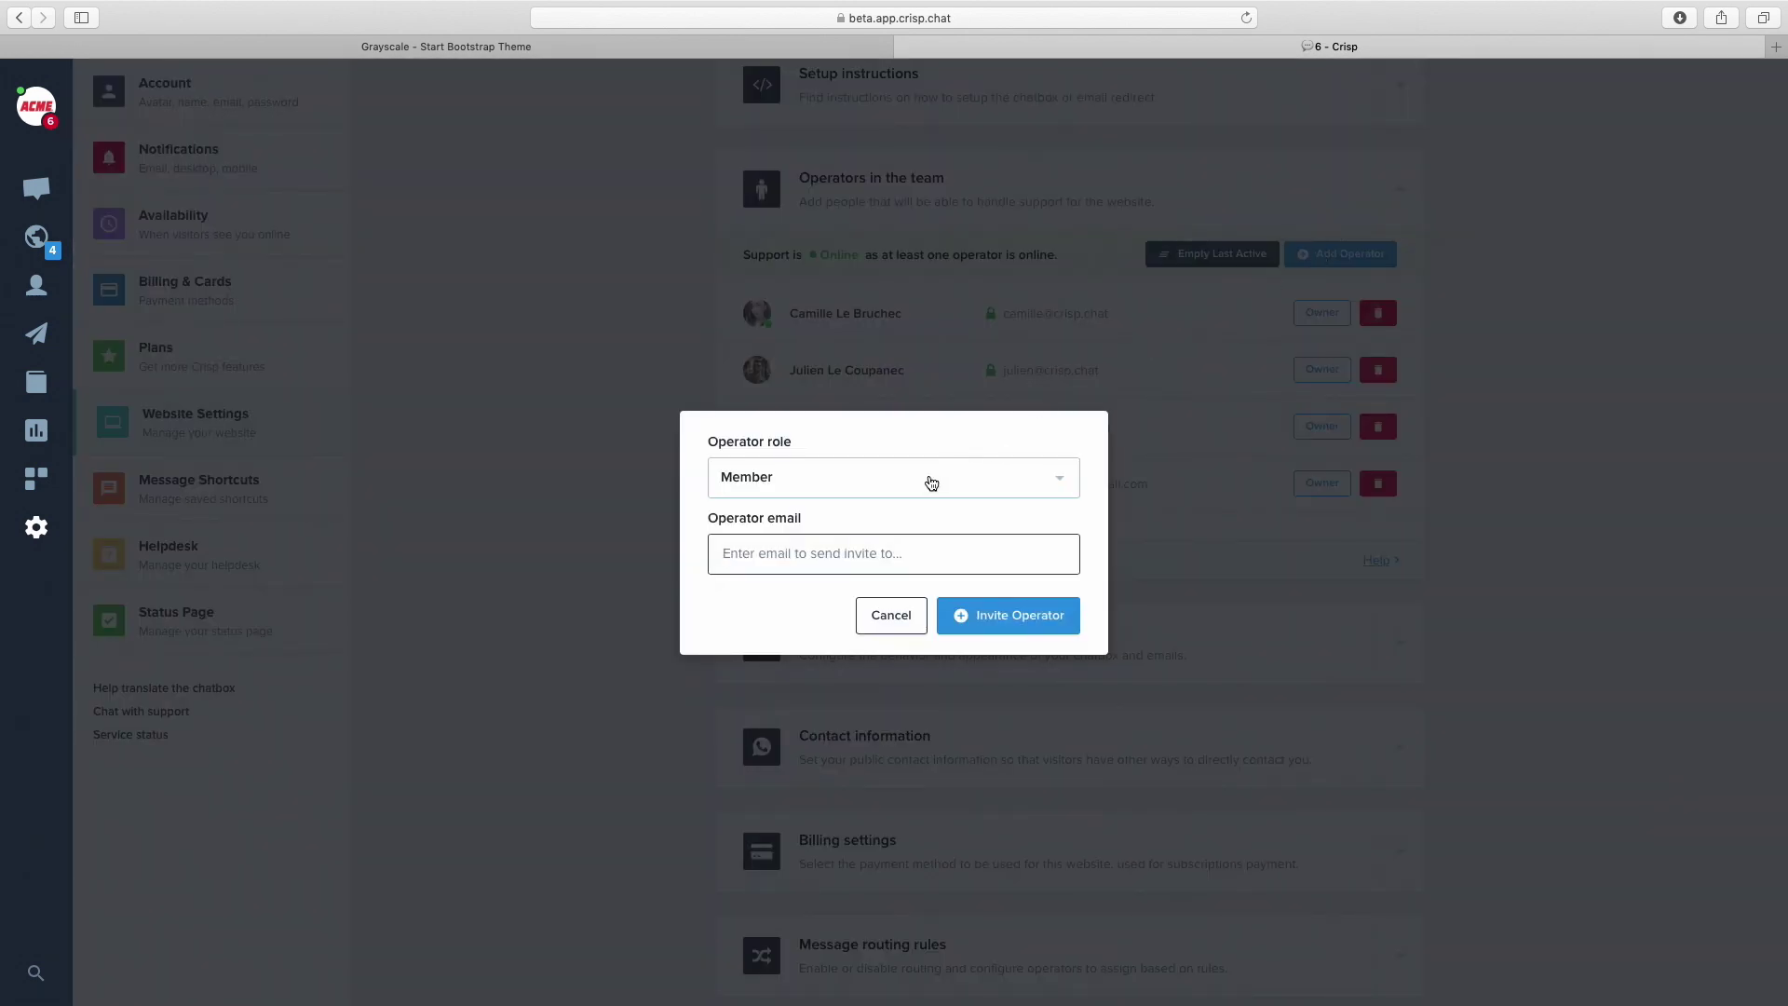
left_click(804, 487)
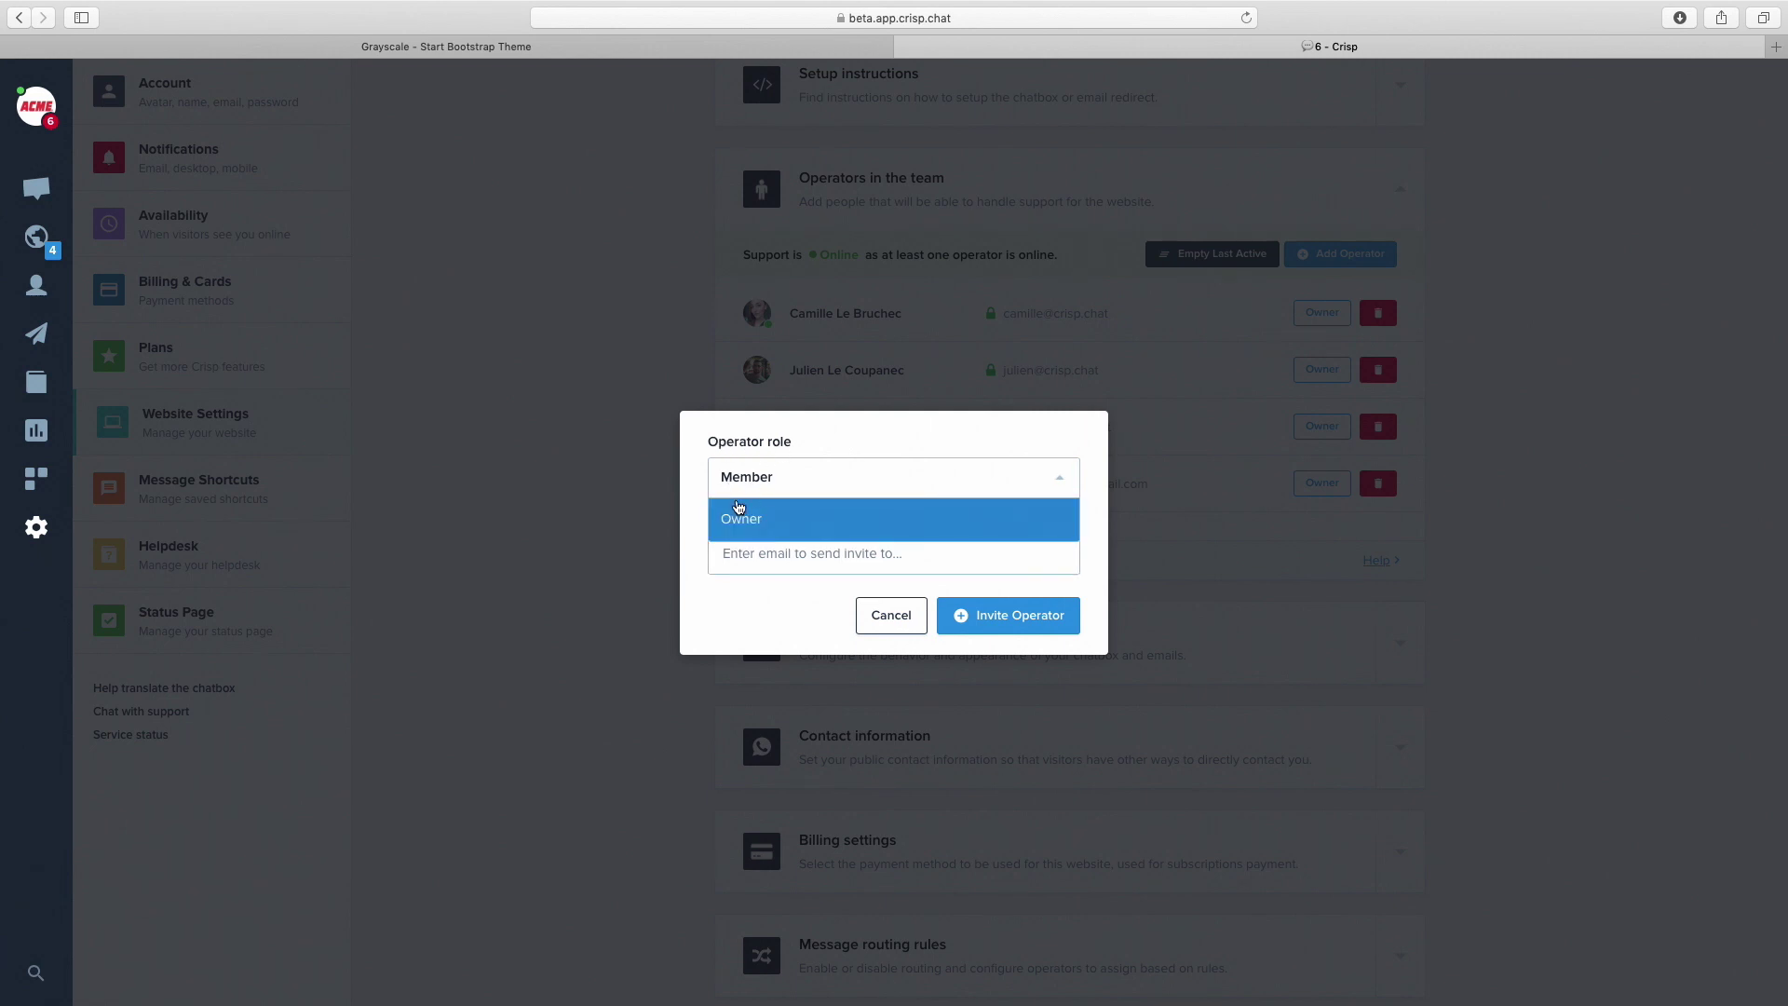
left_click(761, 485)
left_click(753, 554)
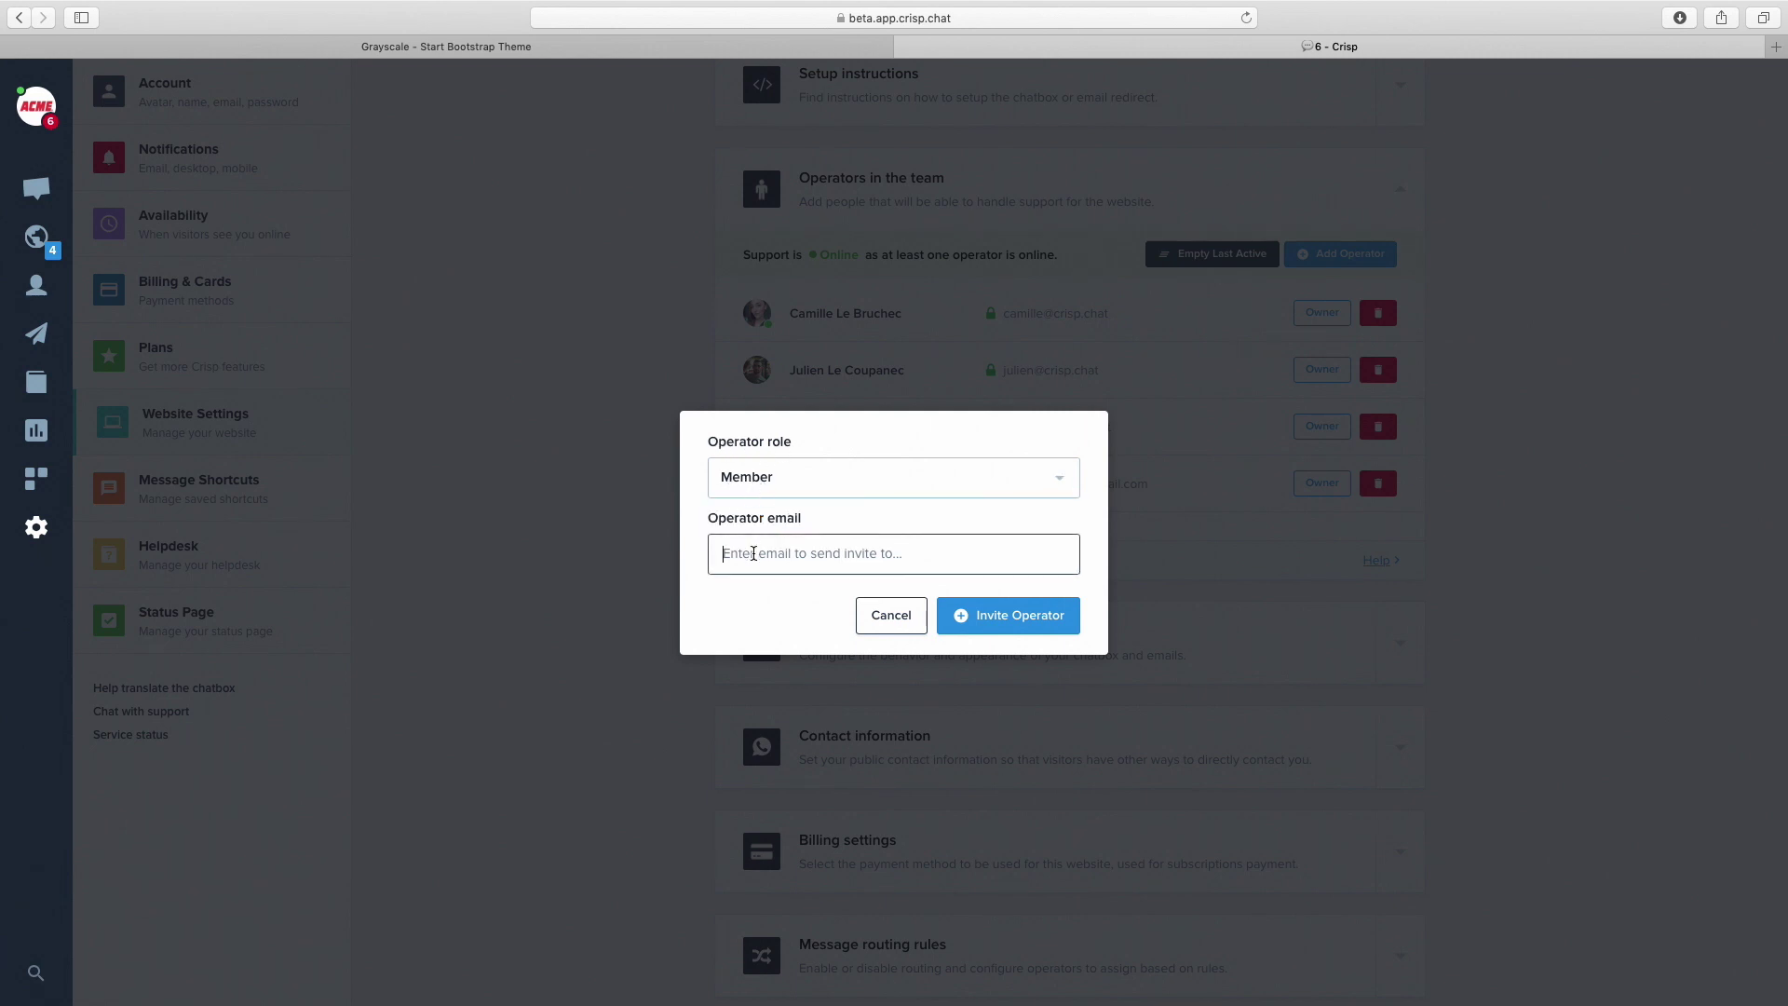
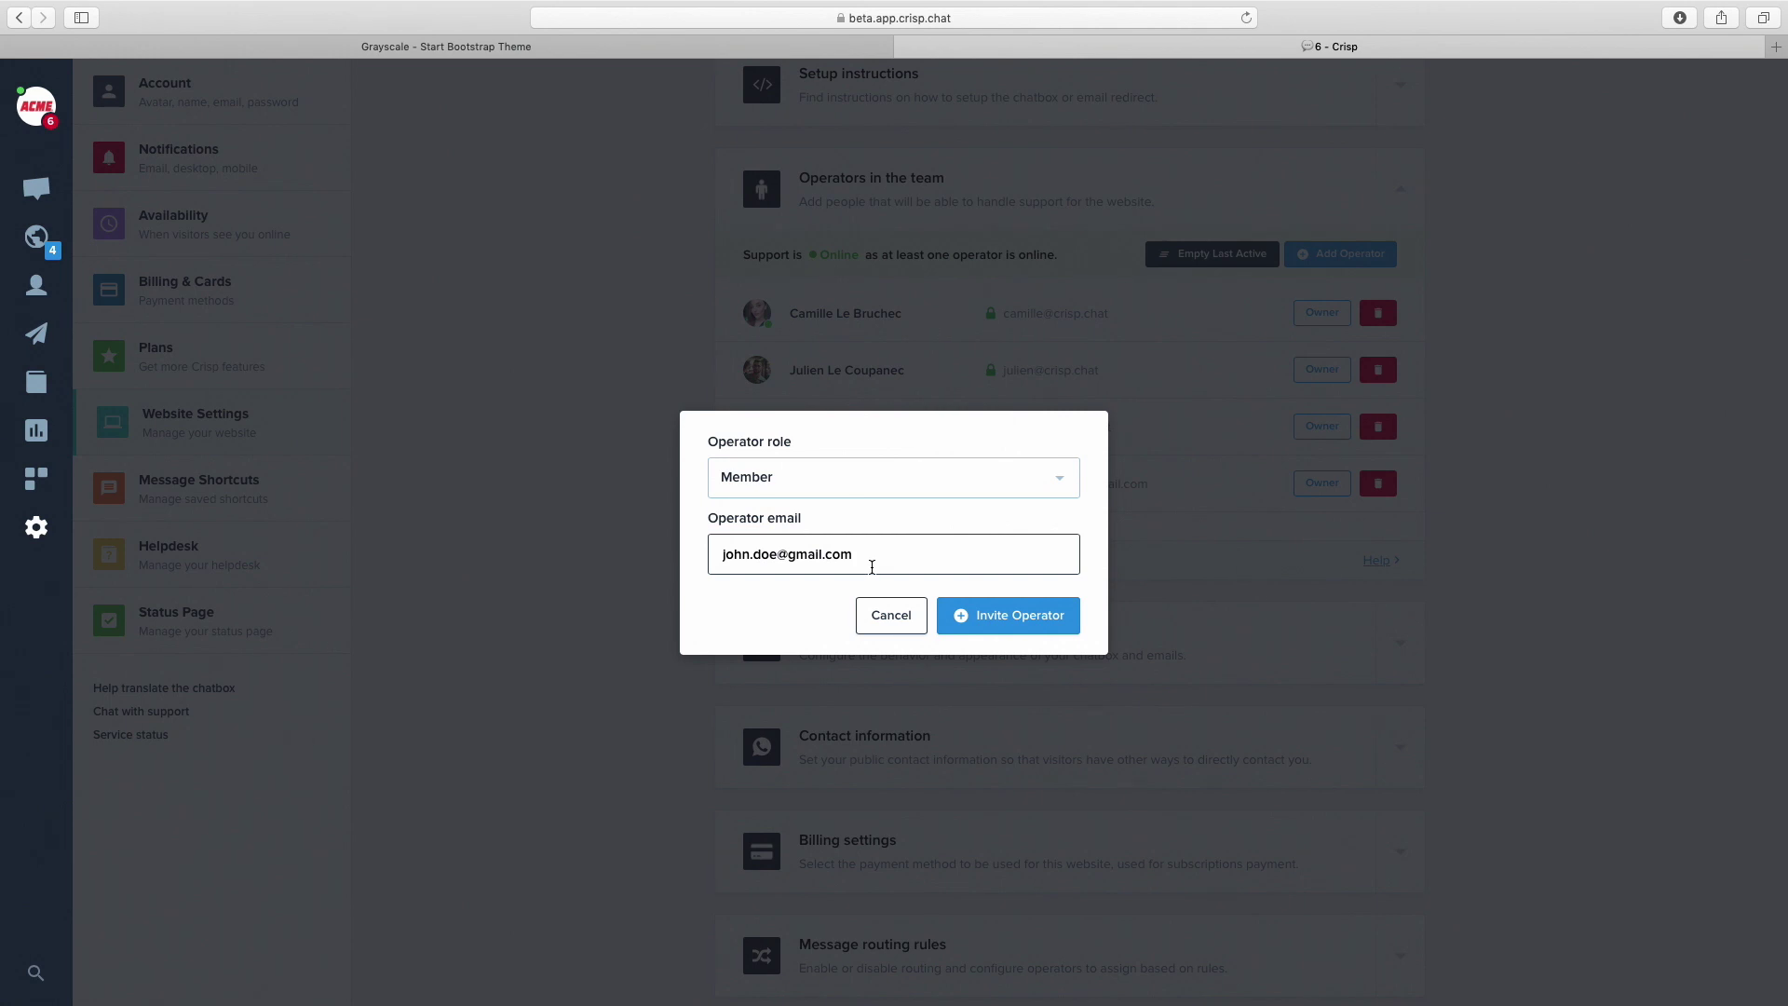